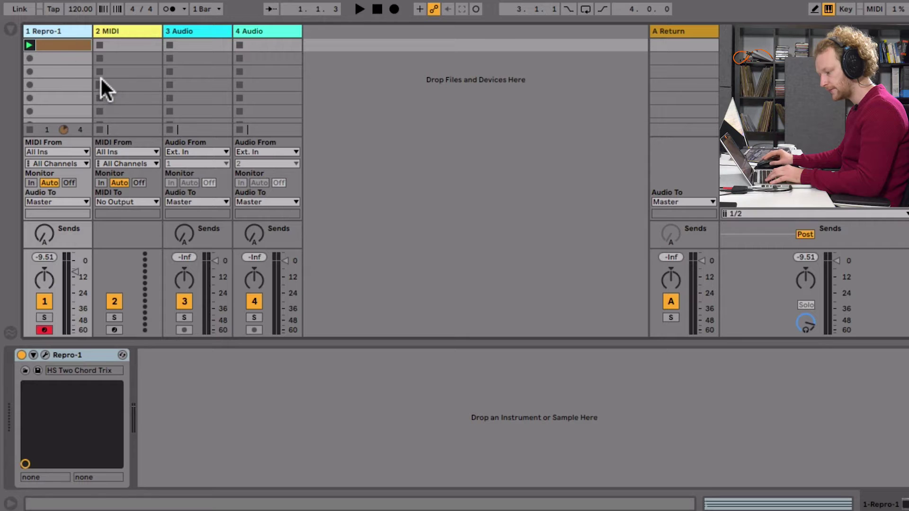
- Audition the clip on the Repro-1 track, stop playback and select the track
left_click(30, 43)
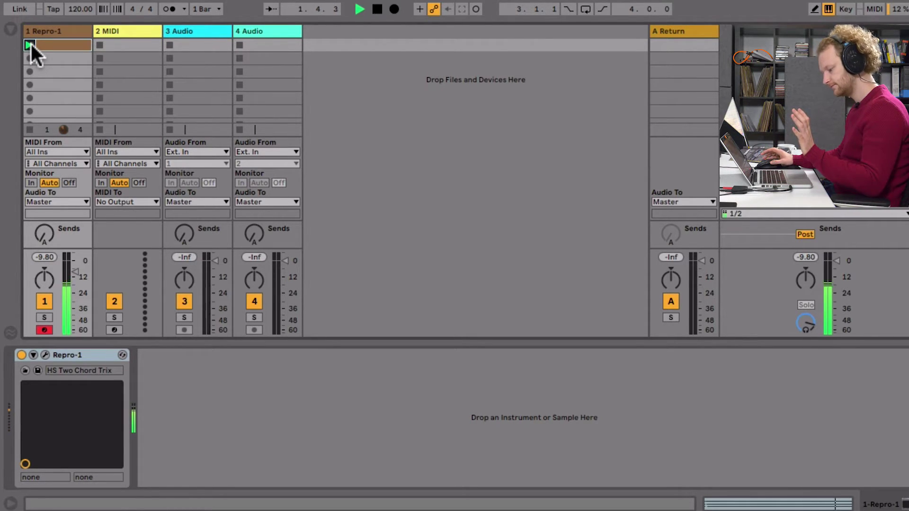
key("space")
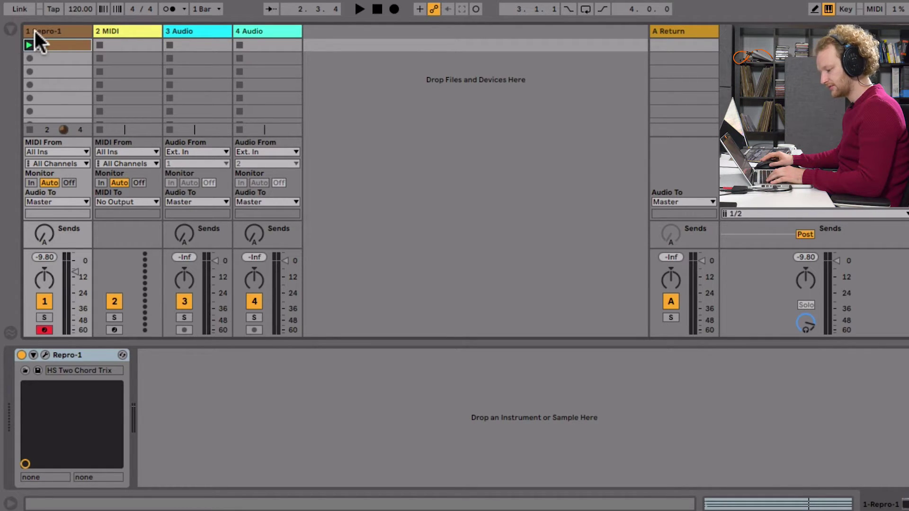
left_click(55, 31)
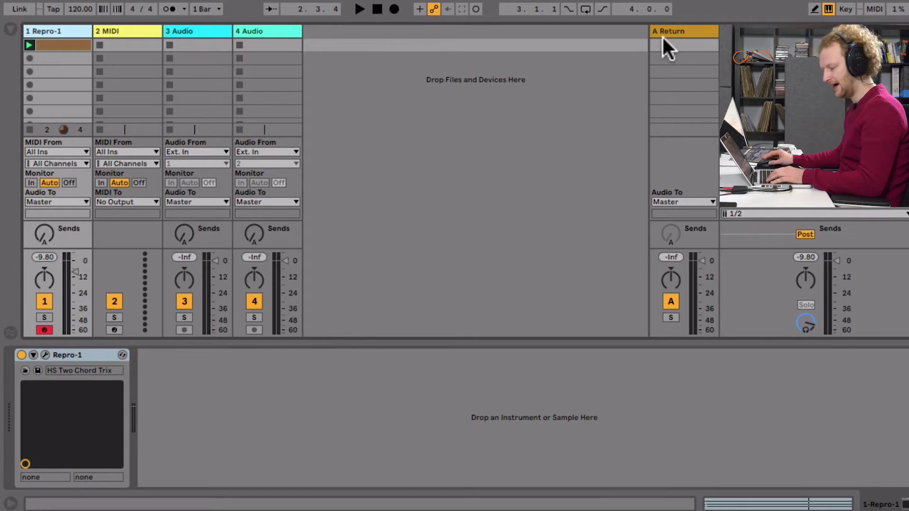
- During playback, turn up send A on the Repro-1 track and route its audio output to Sends Only
key("space")
left_click_drag(44, 234, 45, 208)
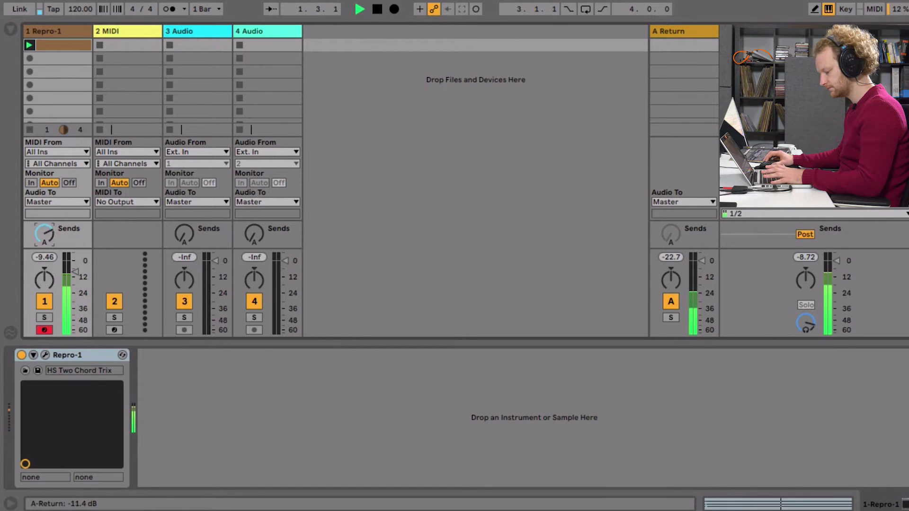
left_click(55, 203)
left_click(64, 270)
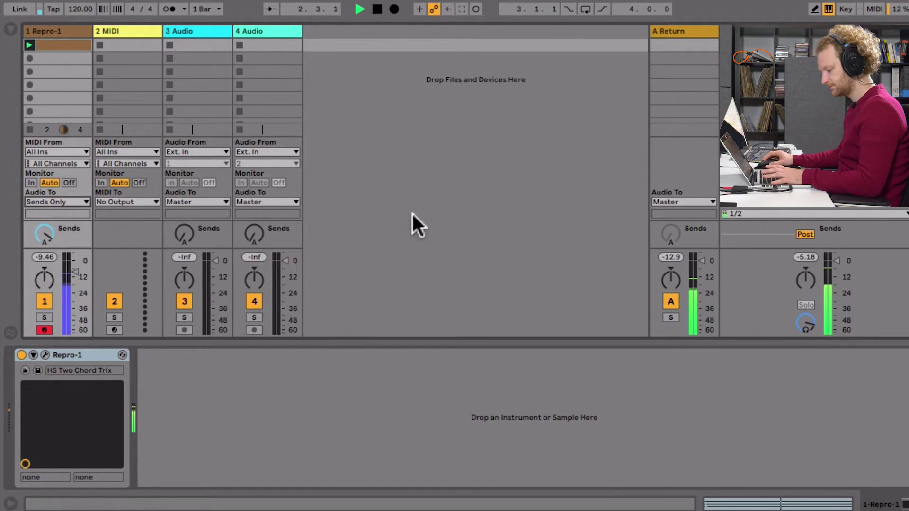
key("space")
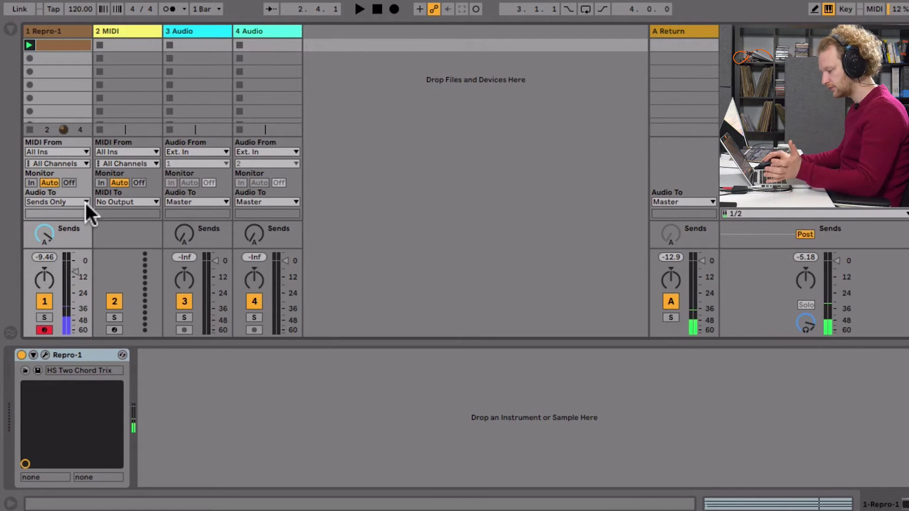
- Add the Echo audio effect to return track A
left_click(707, 33)
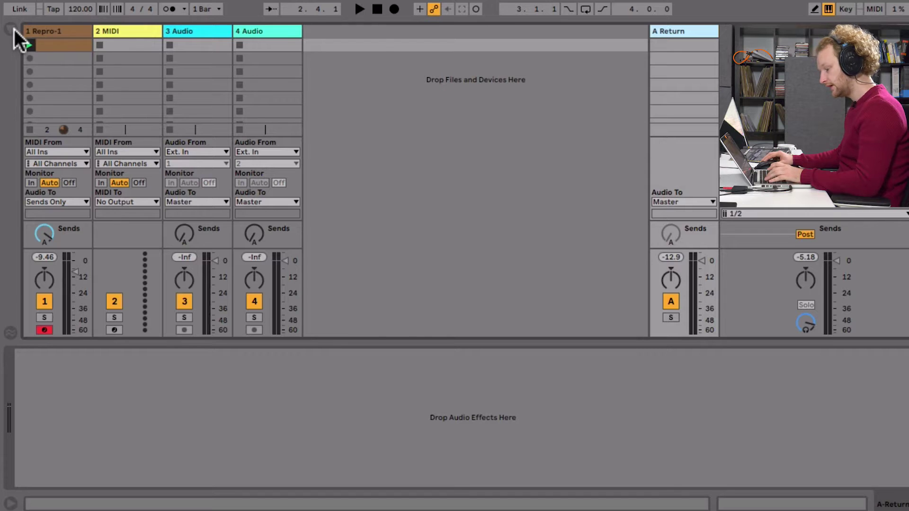
left_click(14, 30)
left_click(44, 145)
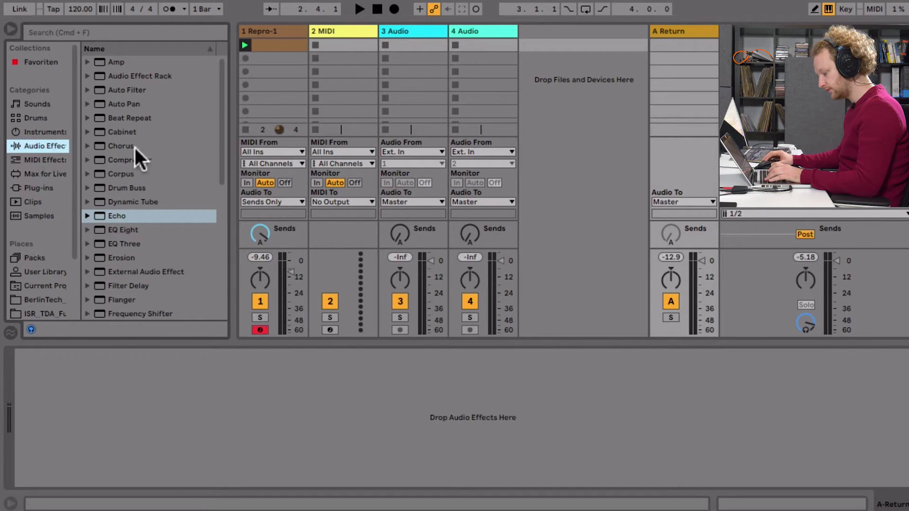
scroll(153, 206, "down", 3)
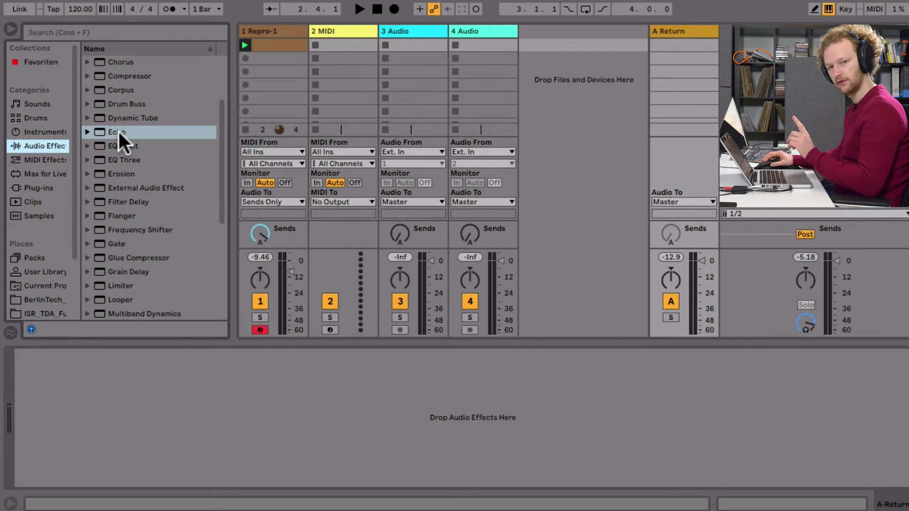
left_click_drag(119, 137, 713, 78)
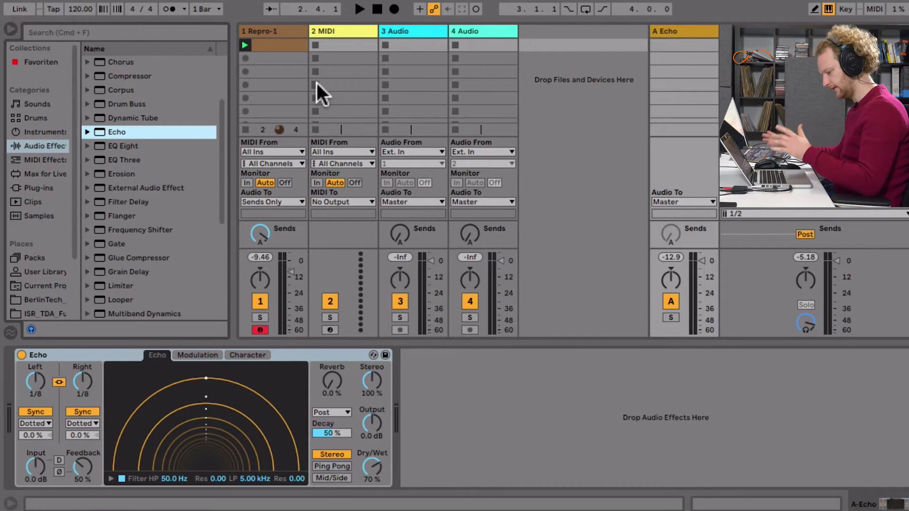
left_click(10, 29)
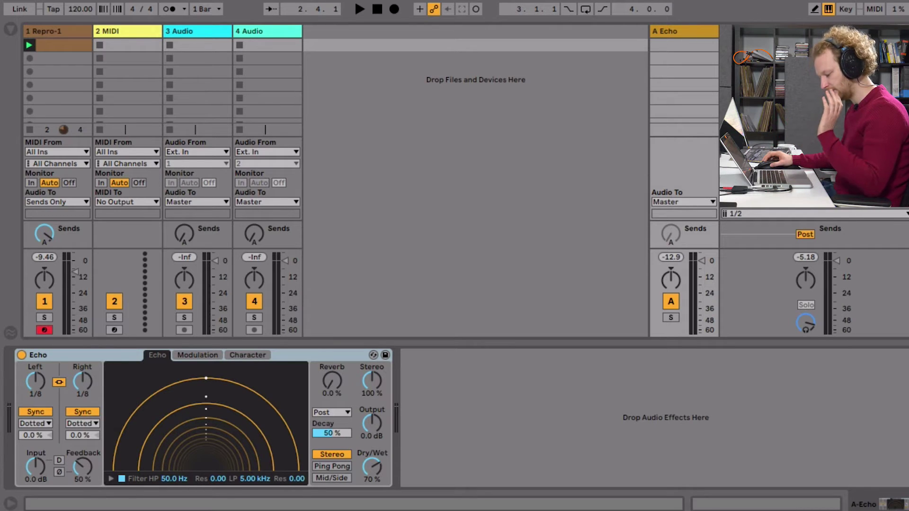
- Set Echo's Feedback to 0% and Dry/Wet to 100%, and audition the delayed signal
left_click_drag(87, 468, 87, 467)
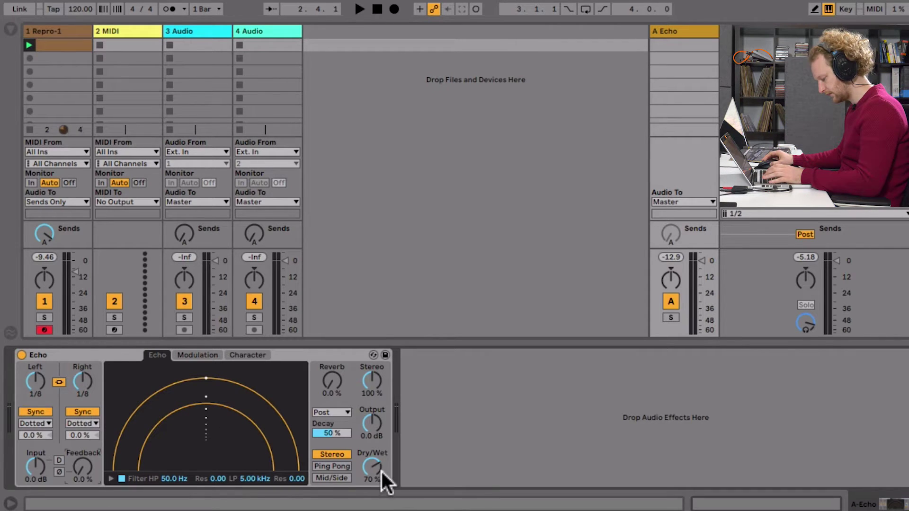
left_click_drag(373, 468, 373, 450)
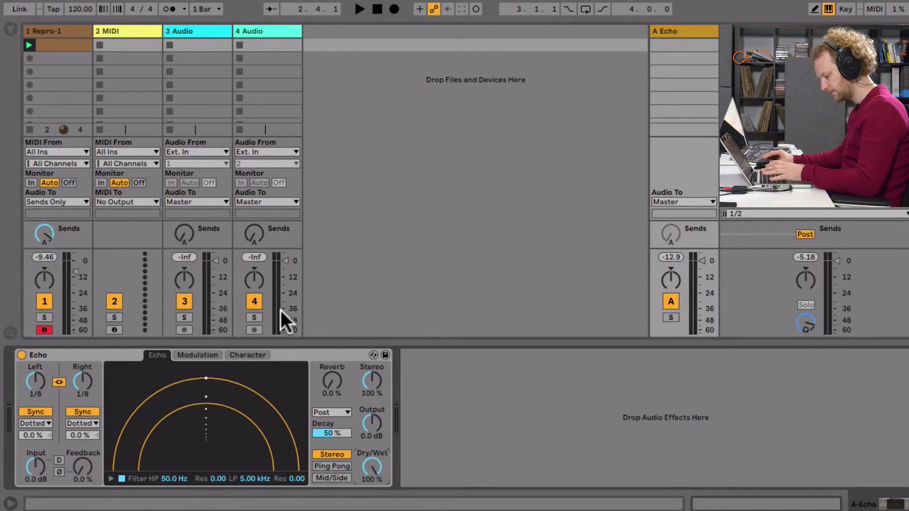
key("space")
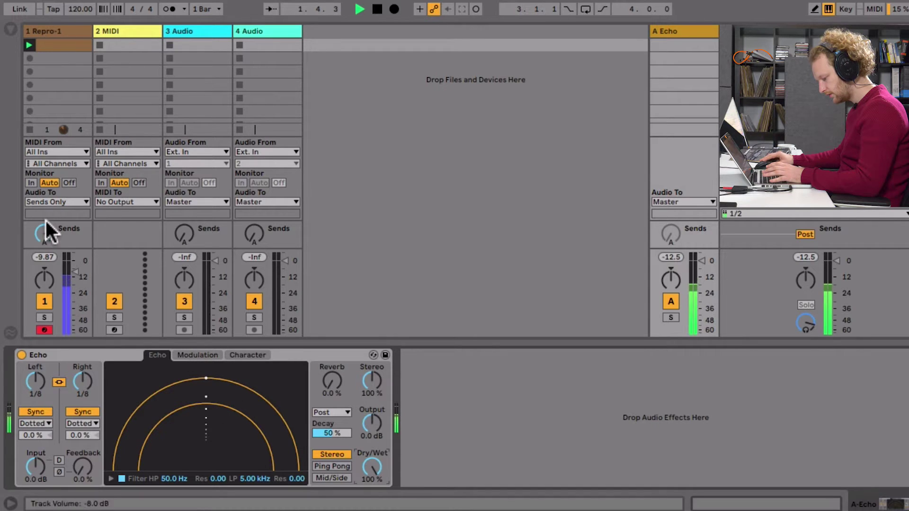
key("space")
- Route the Repro-1 track's audio output to Master and play the dry signal together with the delay
left_click(63, 199)
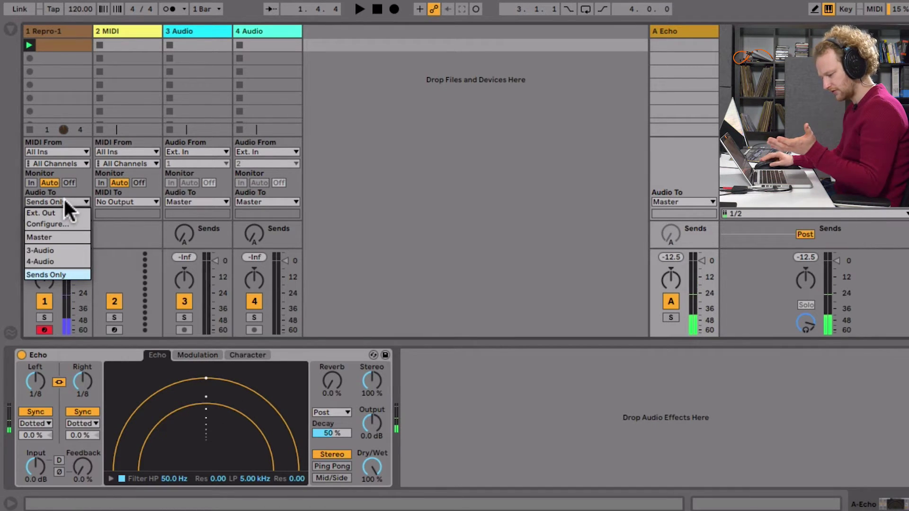
left_click(76, 238)
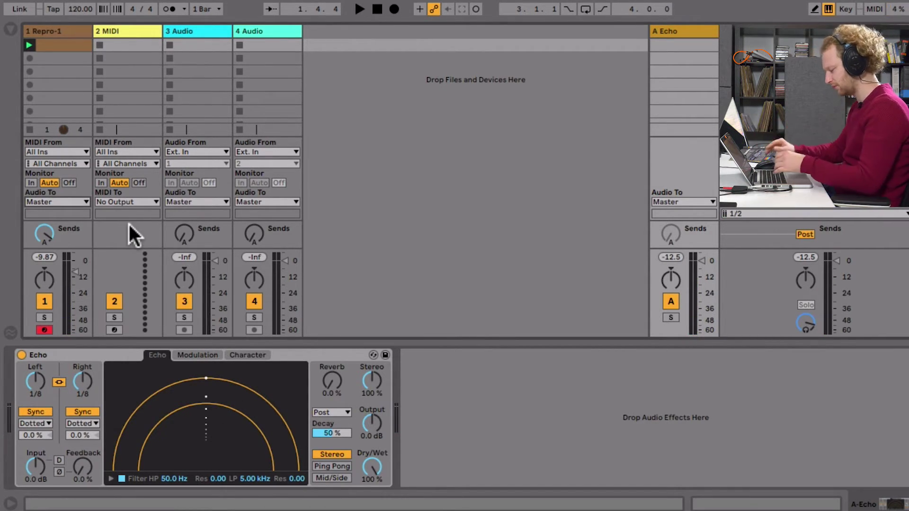
key("space")
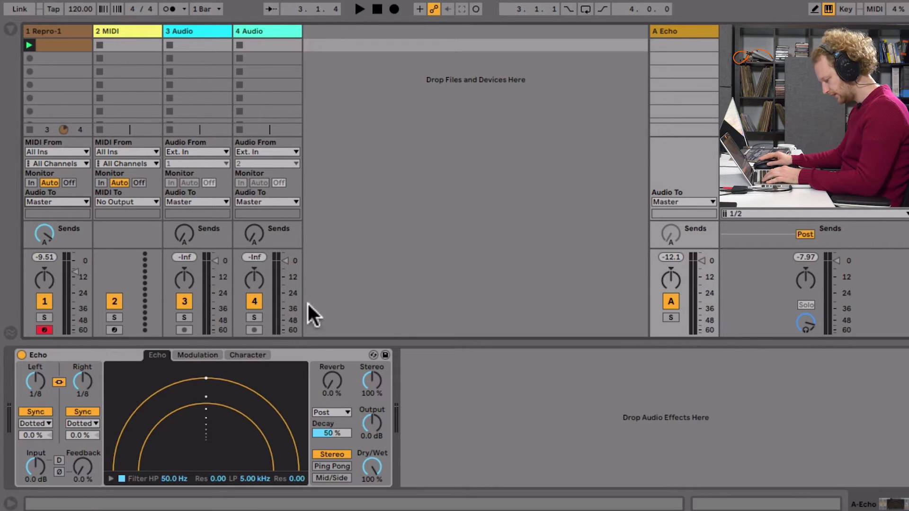
- Switch Echo to Ping Pong mode and set both the left and right delay sync to Notes
left_click(341, 465)
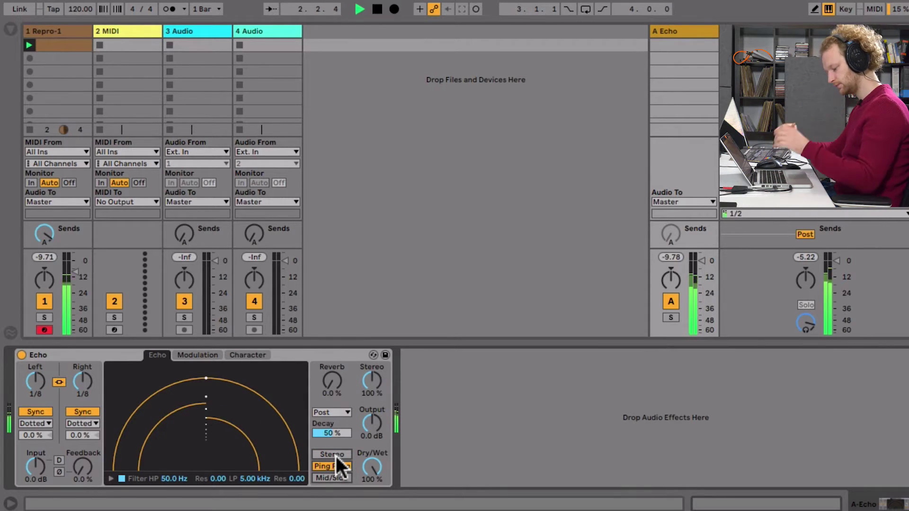
key("space")
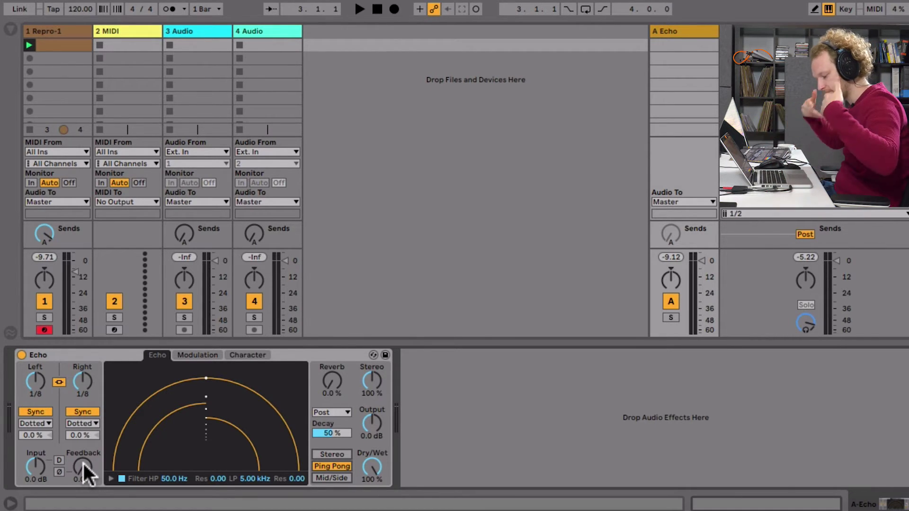
left_click(38, 421)
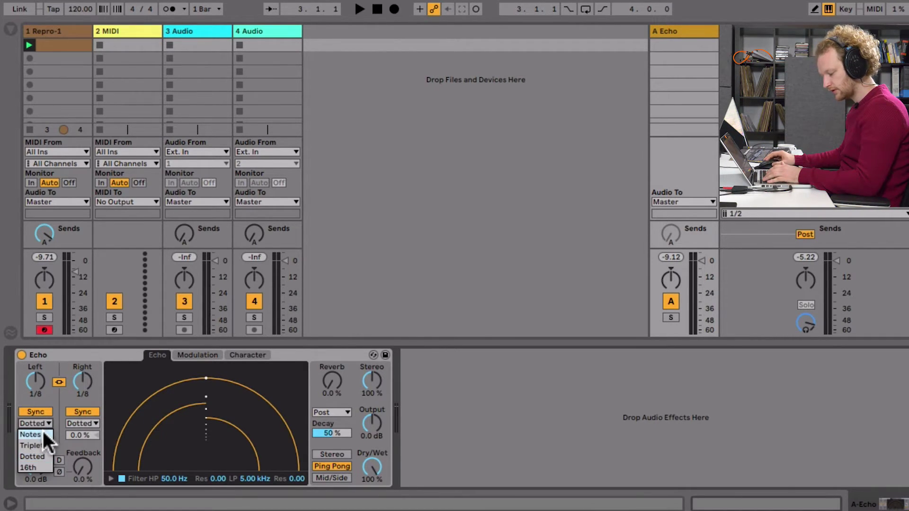
left_click(41, 434)
left_click(95, 424)
left_click(101, 398)
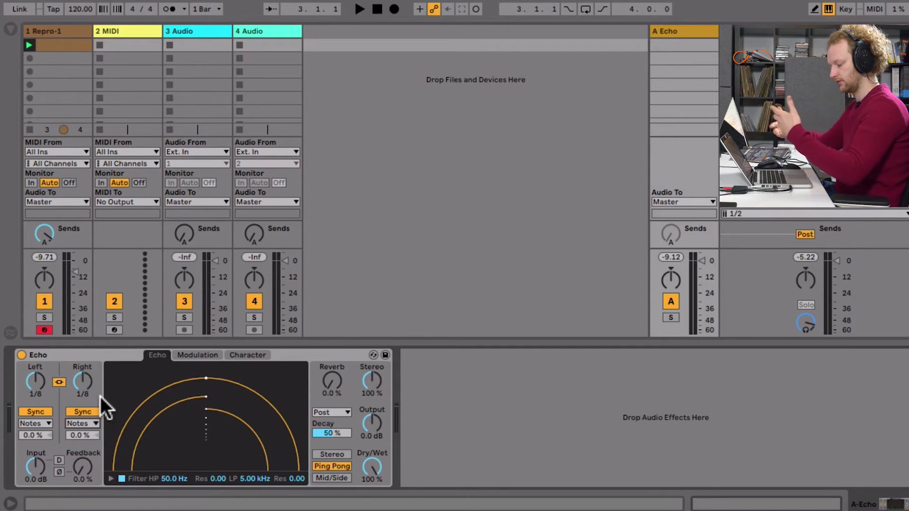
- Play the clip and compare the sound with the Echo return track muted and unmuted
key("space")
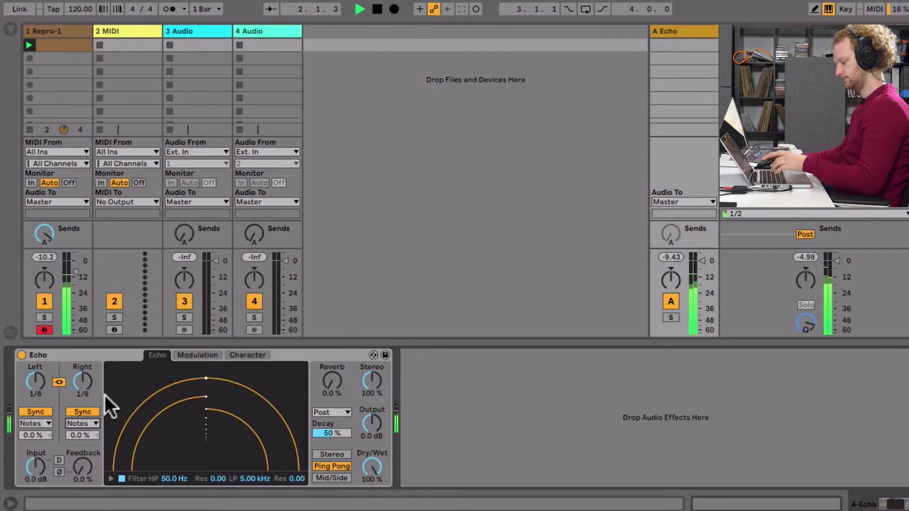
left_click(675, 300)
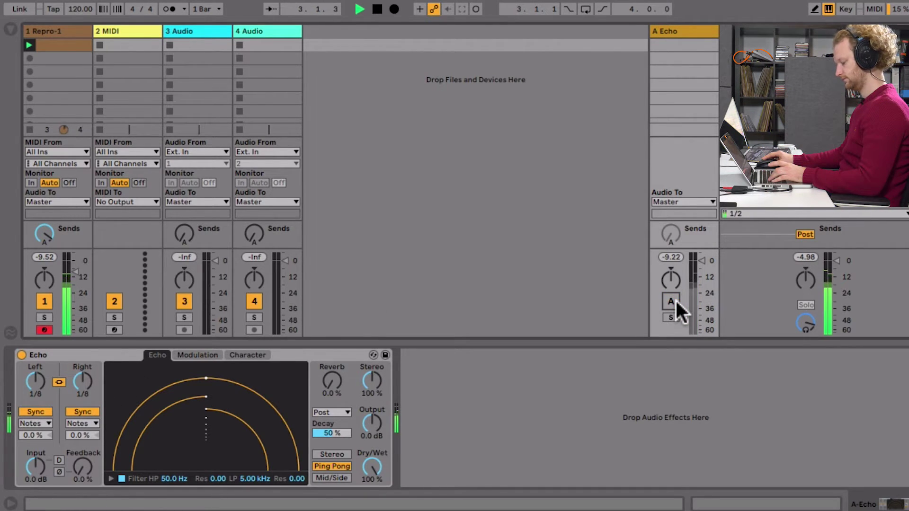
left_click(675, 300)
key("space")
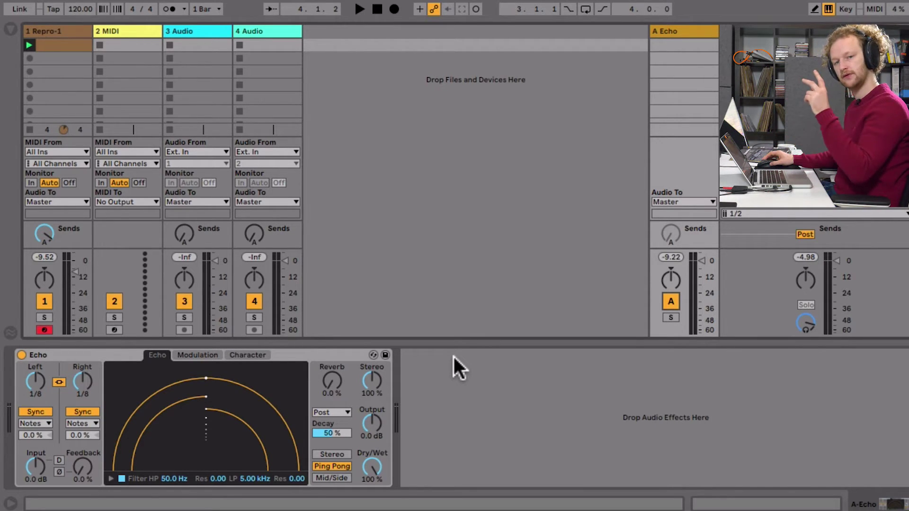
- Insert the Amp audio effect before Echo on return track A
left_click(10, 29)
scroll(142, 112, "up", 3)
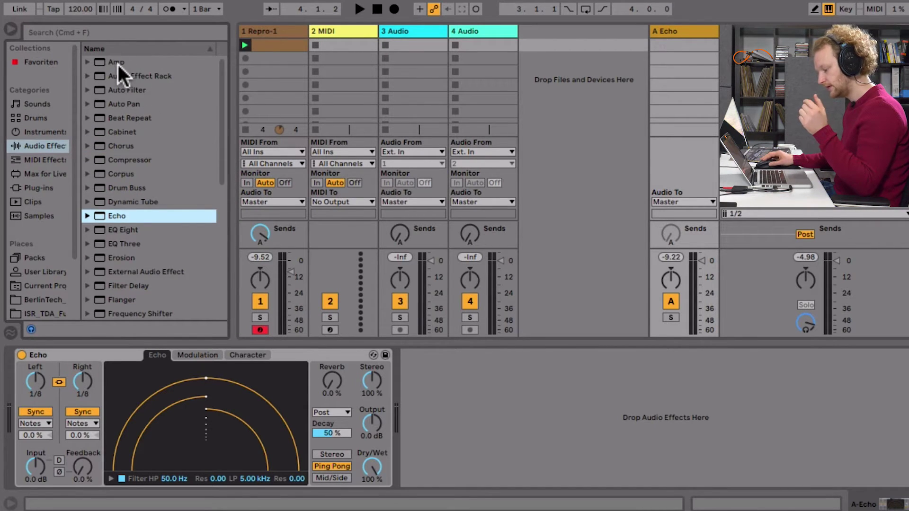
left_click_drag(119, 66, 27, 402)
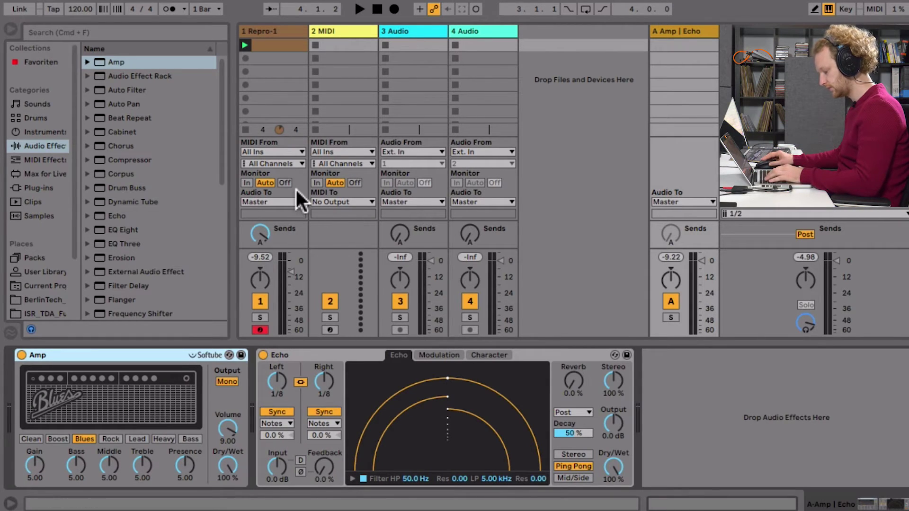
- Route the Repro-1 track's audio output to Sends Only and start playback
left_click(289, 203)
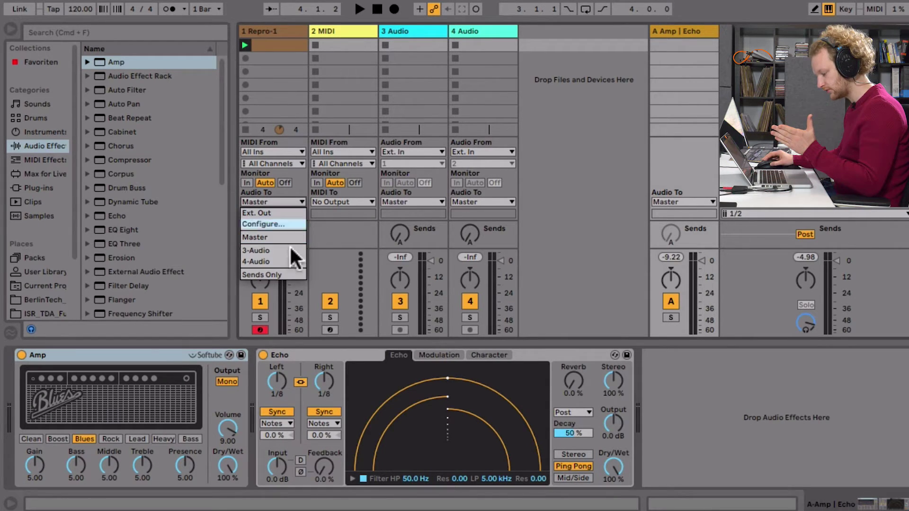
left_click(290, 274)
key("space")
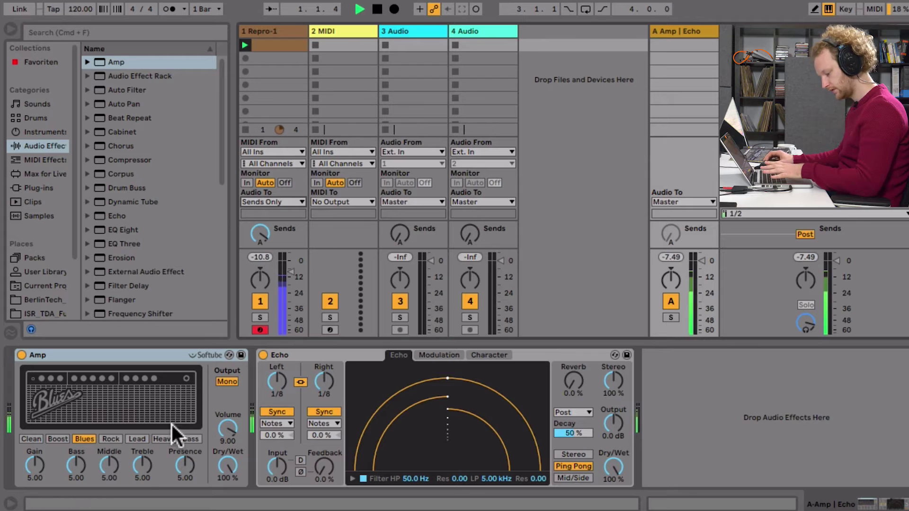
- Raise the Amp's Middle to 7.70 and audition the Rock, Lead, Blues and Boost models
left_click_drag(109, 469, 110, 443)
left_click(111, 439)
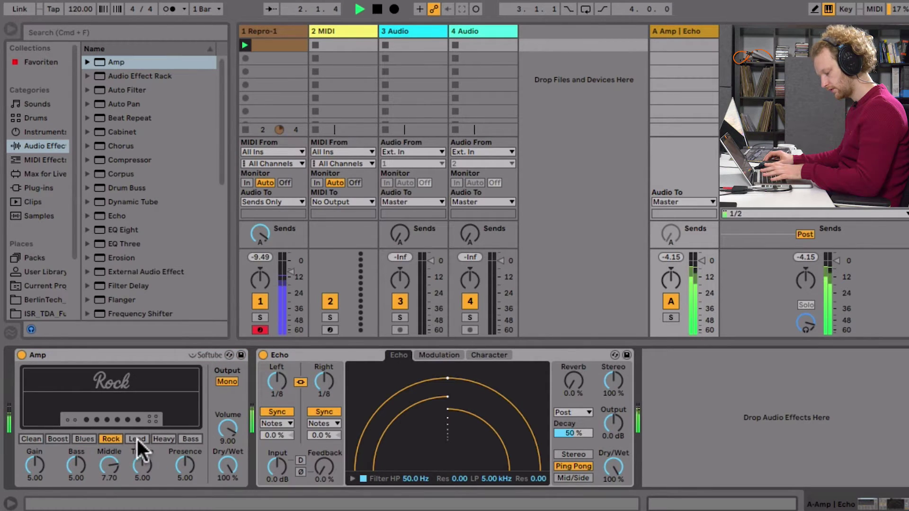
left_click(136, 438)
left_click(110, 439)
left_click(84, 439)
left_click(58, 439)
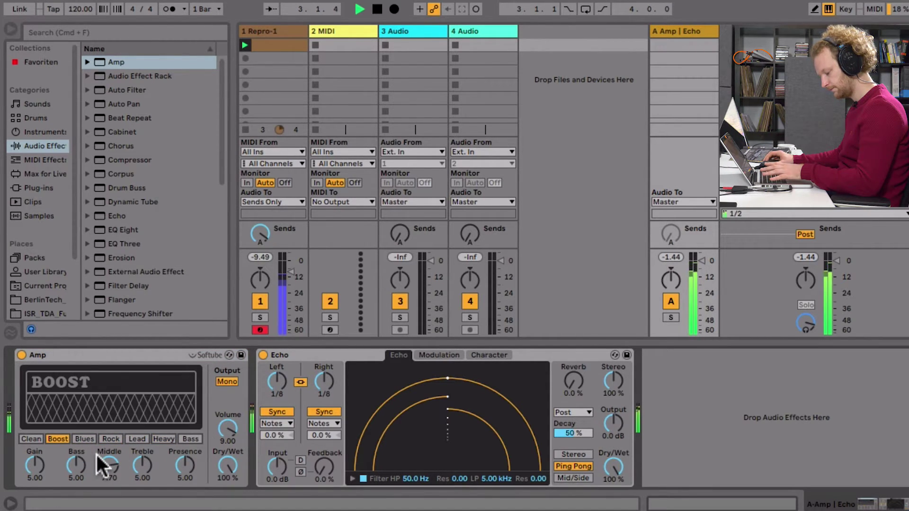
key("space")
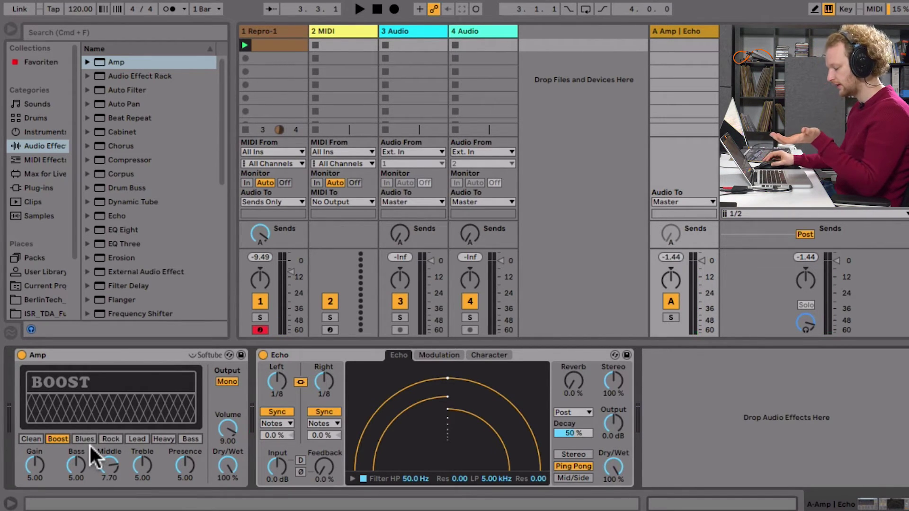
- Set the Amp to the Blues model and, during playback, lower its Middle to 5.79
left_click(88, 439)
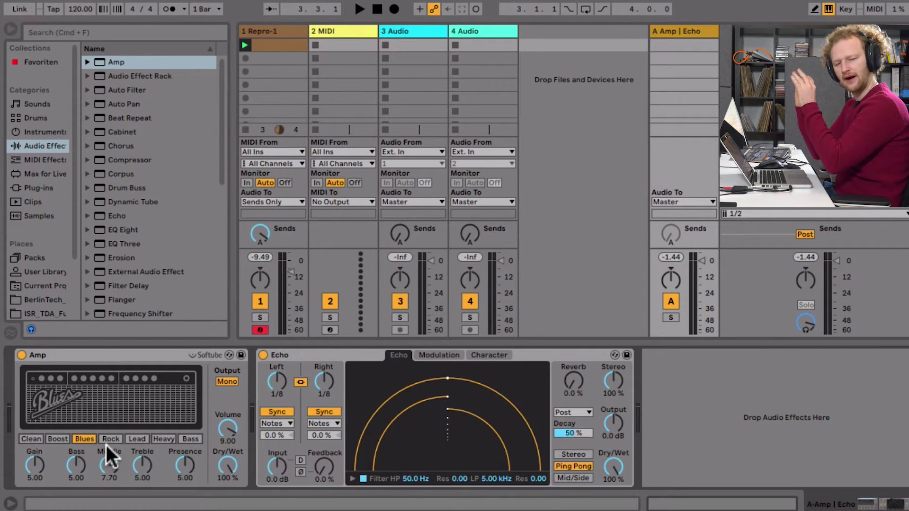
key("space")
left_click_drag(108, 457, 121, 480)
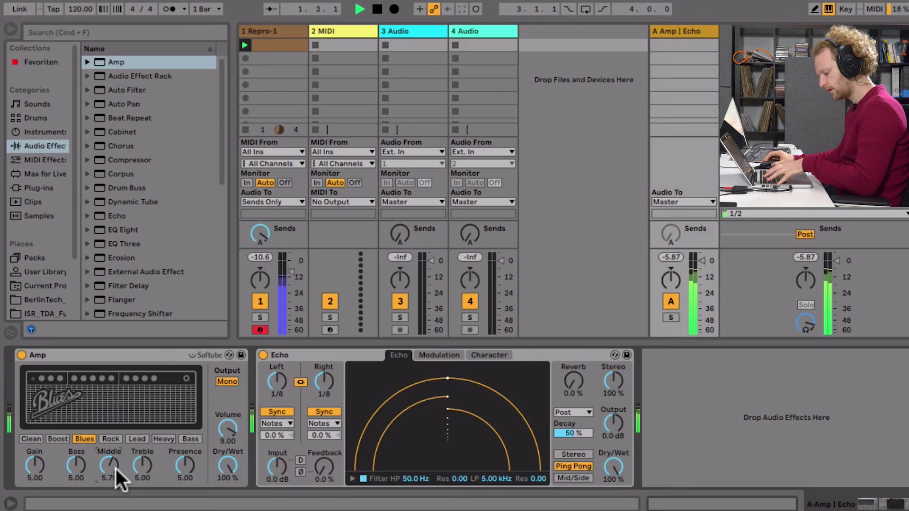
- Compare the unprocessed and amped sound by setting the Amp's Dry/Wet to 0% and back to 100%
left_click_drag(228, 468, 228, 502)
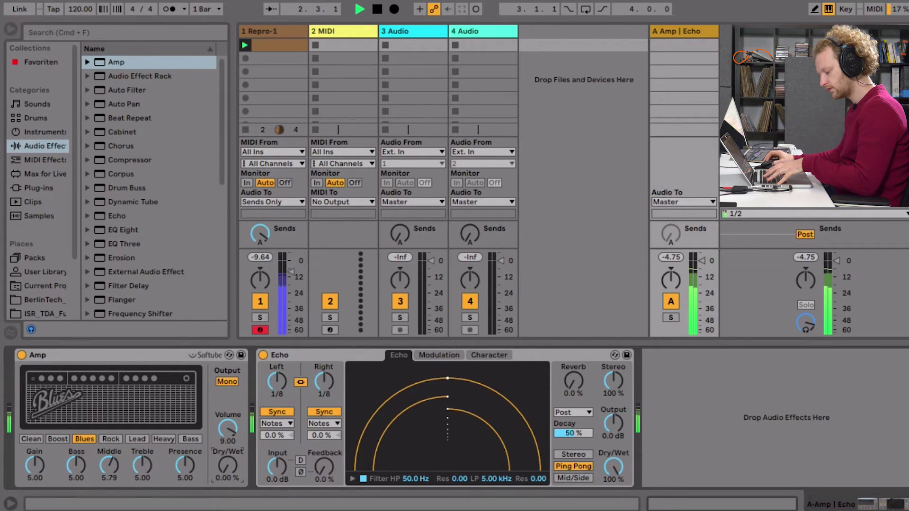
mouse_move(228, 468)
left_mouse_down()
mouse_move(228, 450)
mouse_move(228, 463)
left_mouse_up()
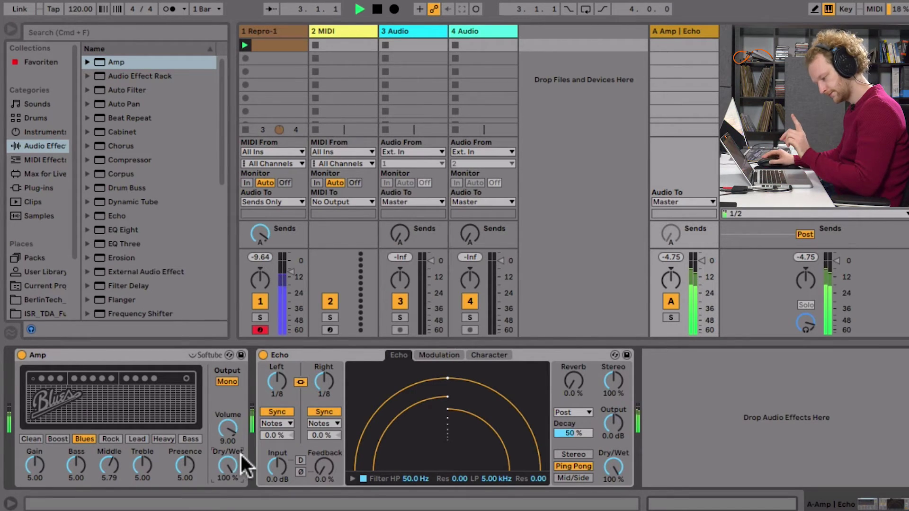
- Route the Repro-1 track's audio output to Master and compare the sound with the Amp bypassed and active
left_click(267, 206)
left_click(277, 239)
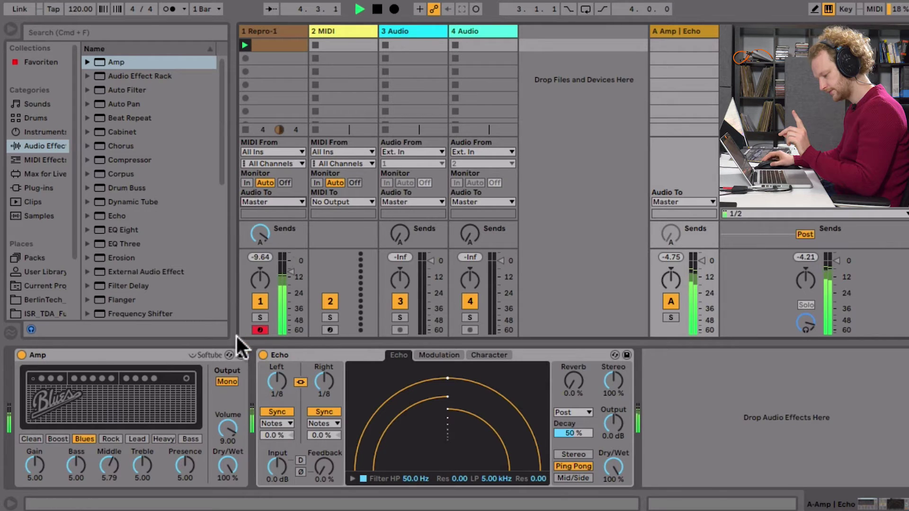
left_click(21, 355)
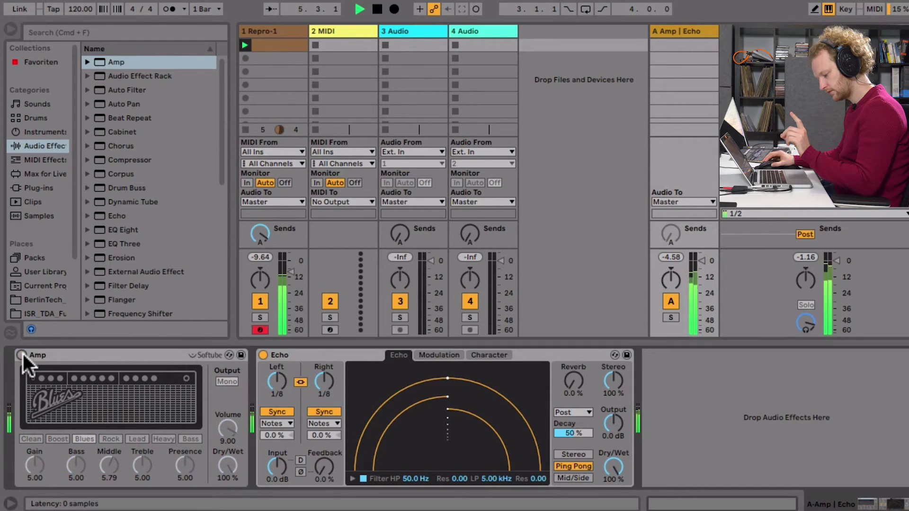
left_click(22, 355)
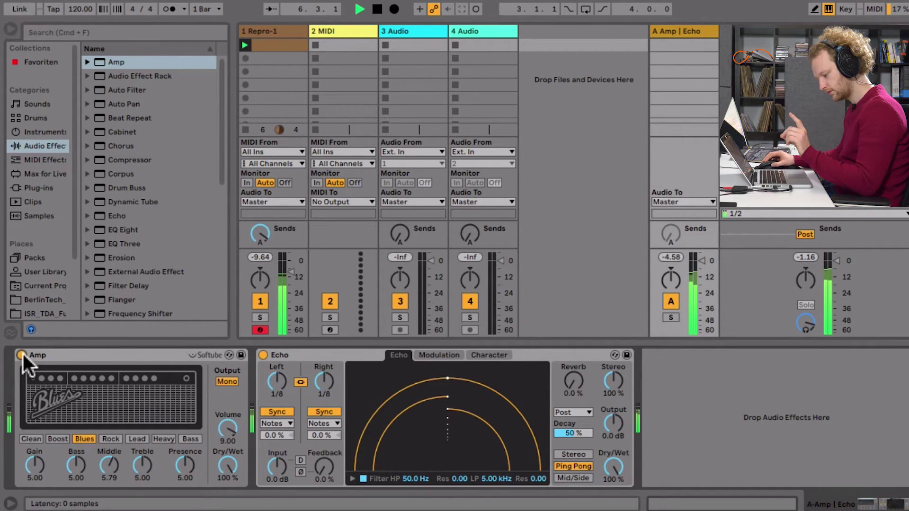
key("space")
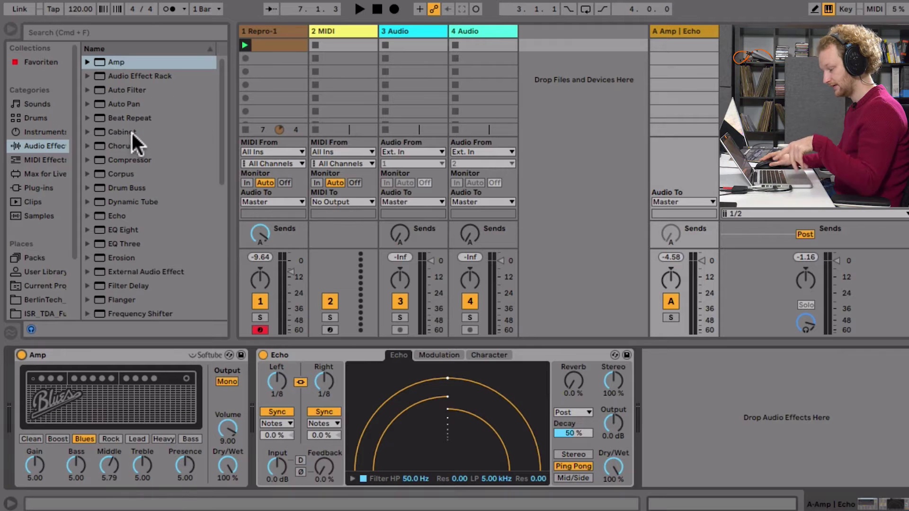
- Insert the Cabinet effect between Amp and Echo and look through its speaker and microphone options
left_click_drag(133, 134, 254, 365)
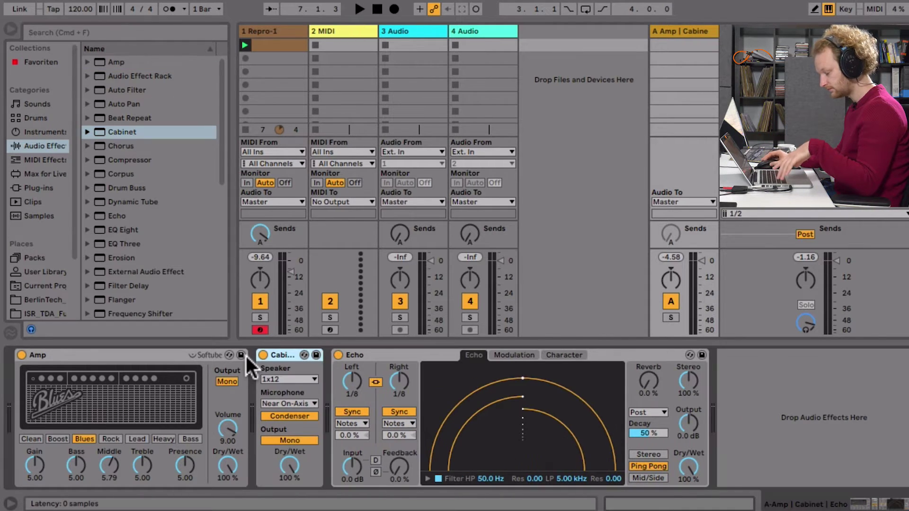
left_click(289, 385)
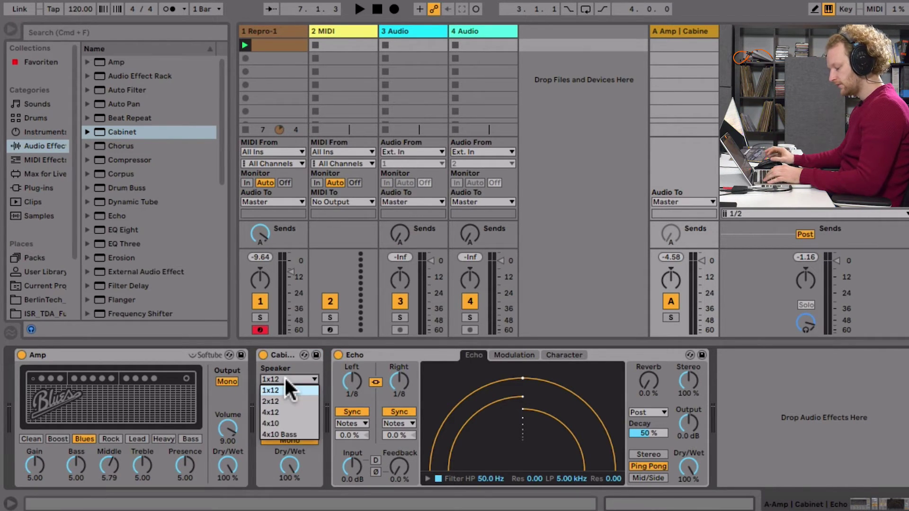
left_click(291, 381)
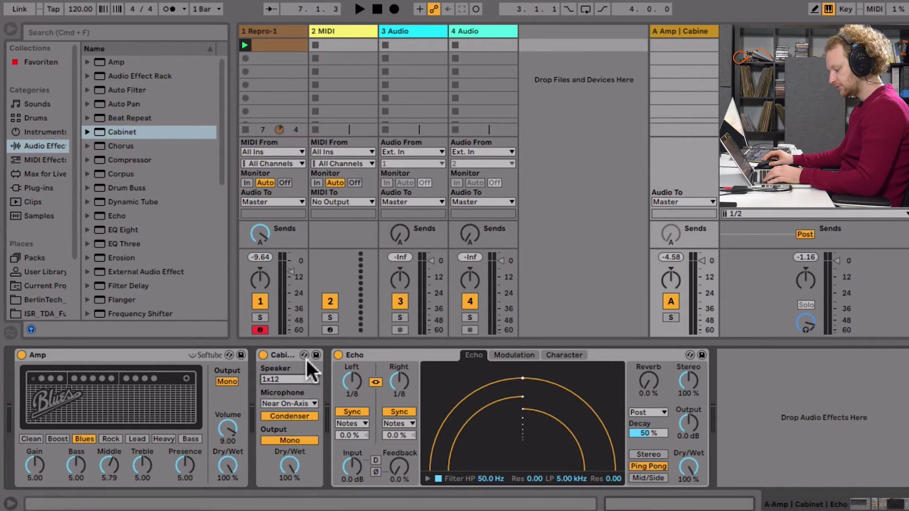
left_click(303, 407)
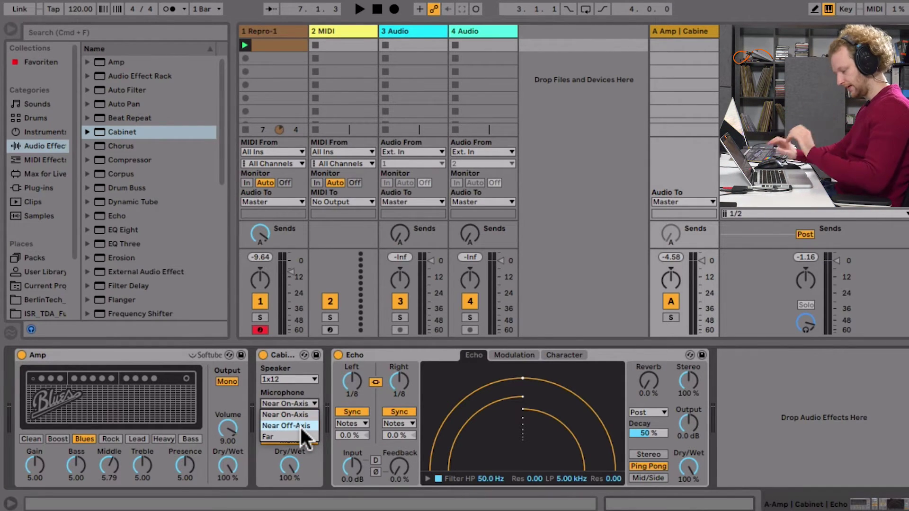
left_click(315, 402)
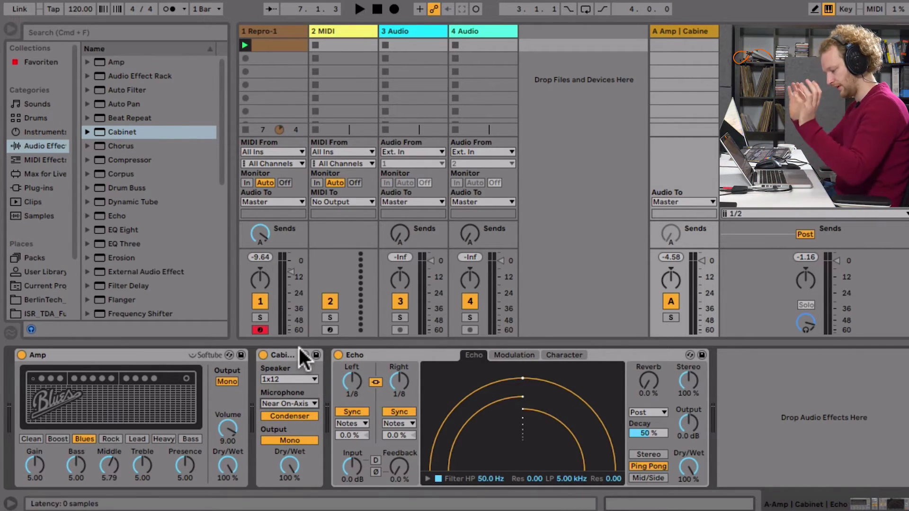
- Set the Cabinet's microphone position to Far during playback and compare the sound with the Cabinet bypassed and active
key("space")
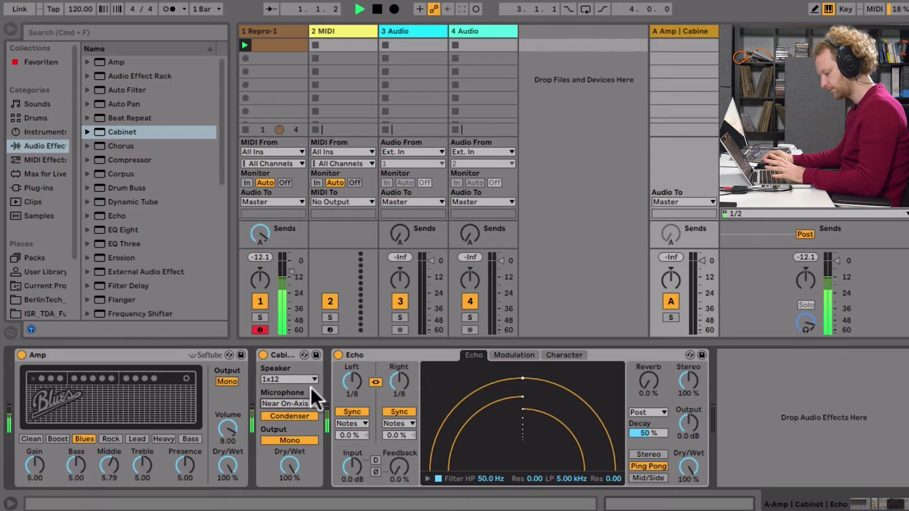
left_click(294, 405)
left_click(299, 432)
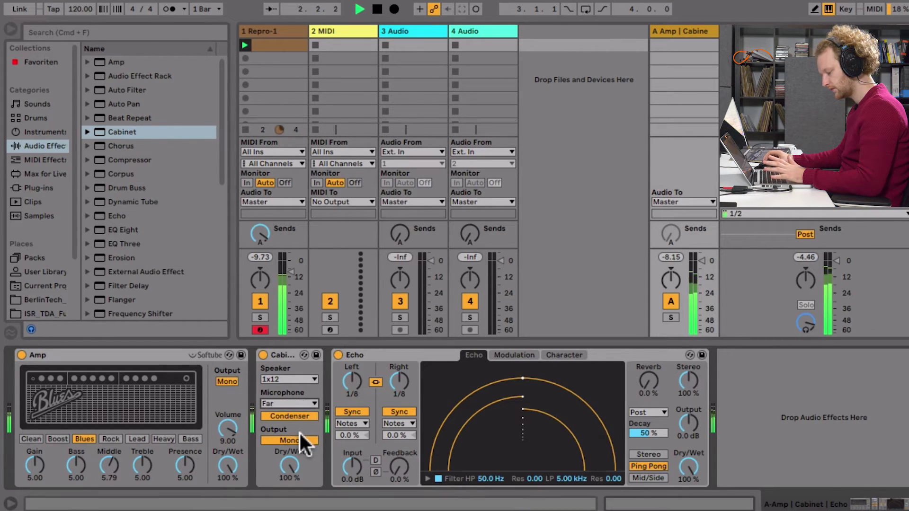
left_click(264, 356)
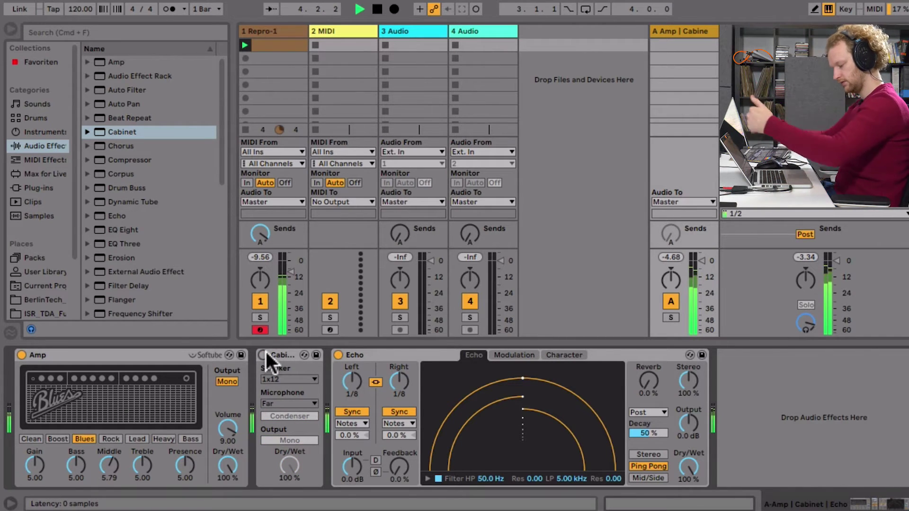
left_click(263, 356)
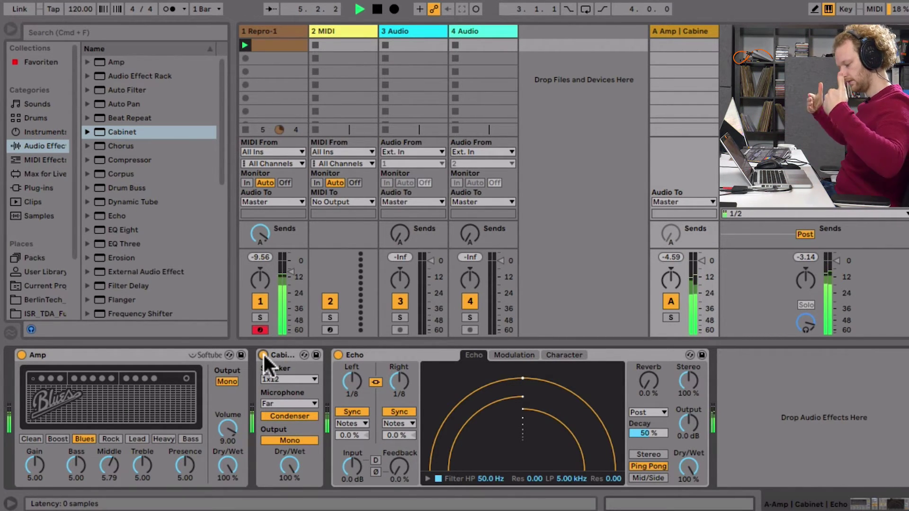
- Set the Cabinet's Speaker to 4x12 and compare the sound with the device bypassed and active
left_click(283, 377)
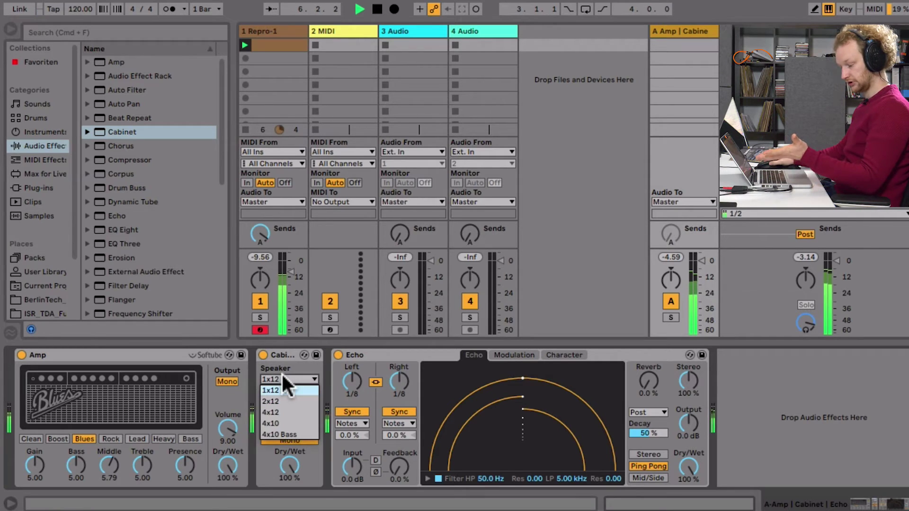
left_click(289, 411)
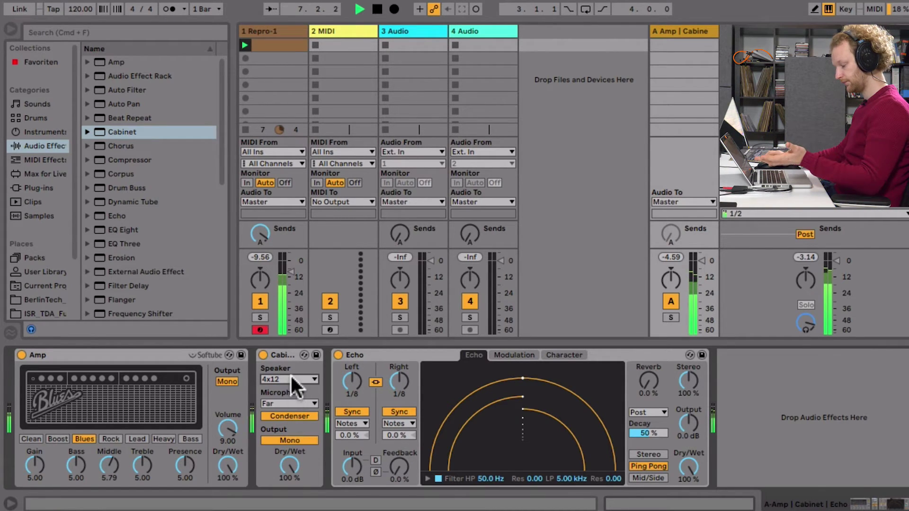
left_click(263, 354)
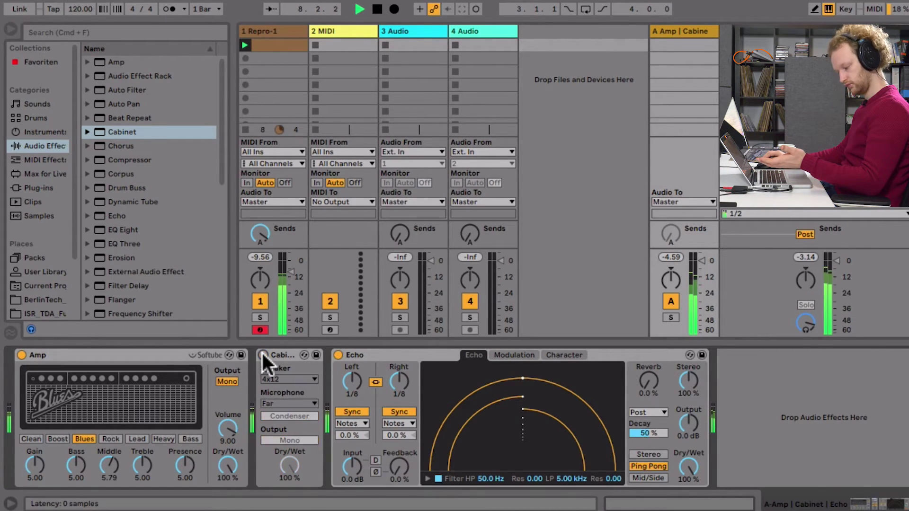
left_click(262, 354)
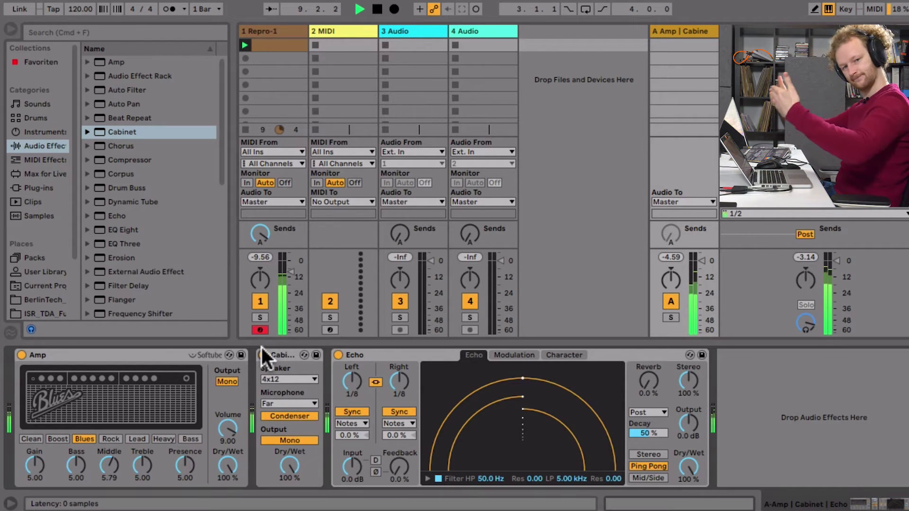
- Restart playback and switch the Cabinet's Output to Dual, leaving playback stopped
key("space")
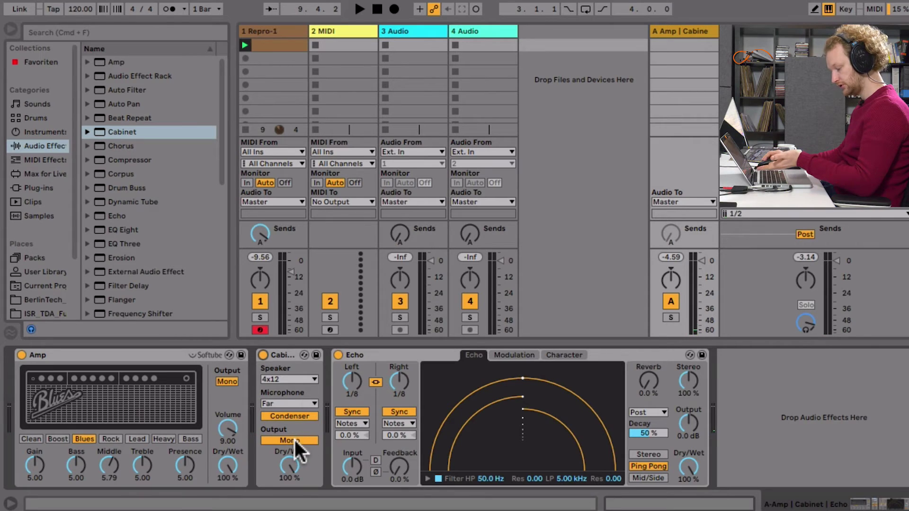
key("space")
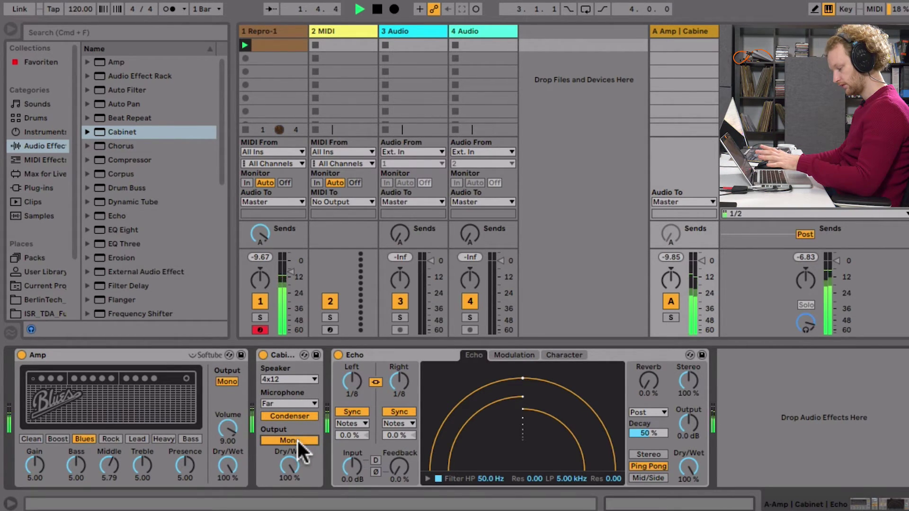
key("space")
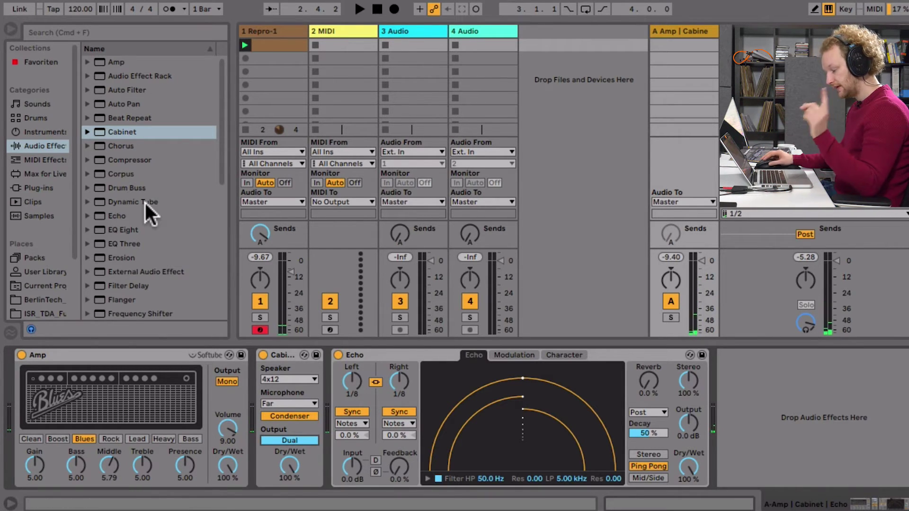
- Insert the Pedal effect between Cabinet and Echo and compare the sound with the Pedal bypassed and active
scroll(151, 196, "down", 2)
scroll(152, 196, "down", 6)
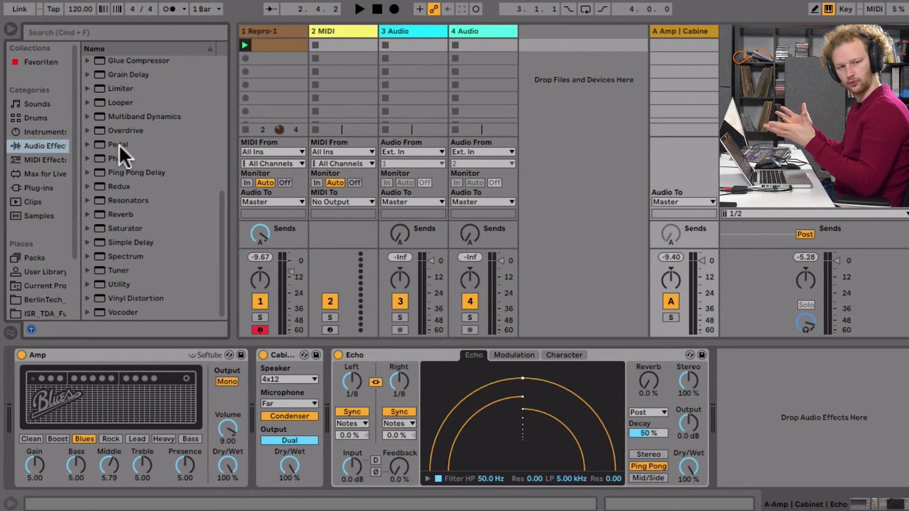
left_click_drag(119, 146, 331, 369)
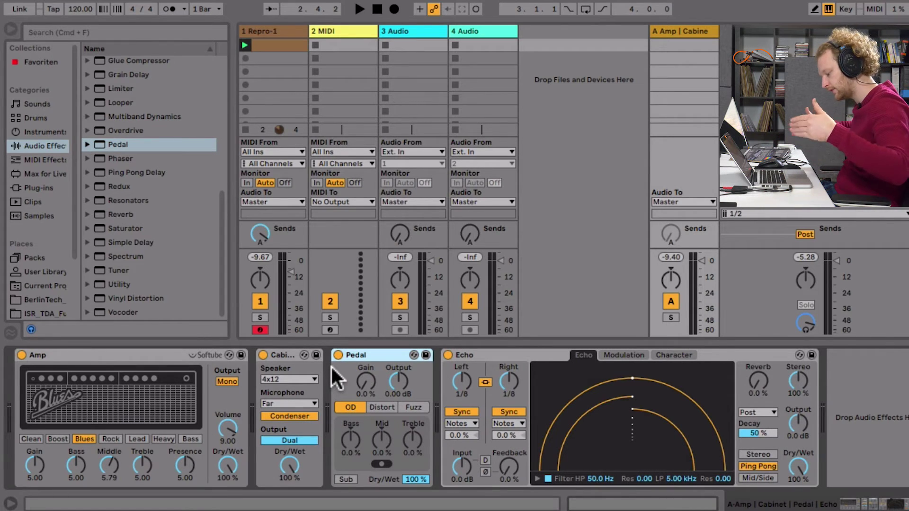
key("space")
left_click(338, 355)
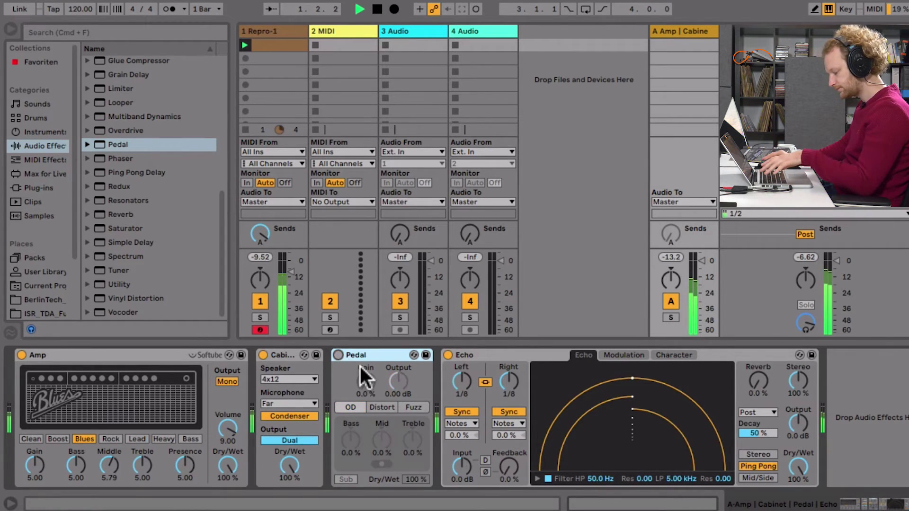
left_click(338, 355)
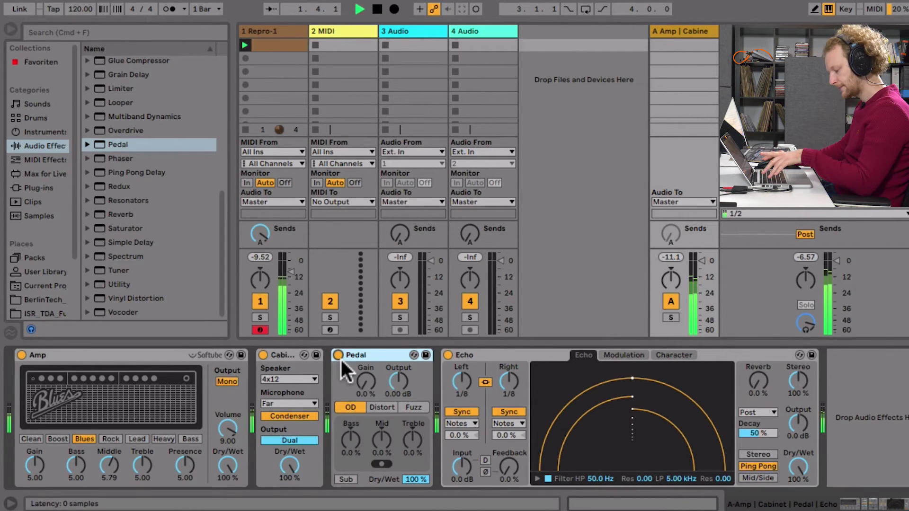
- Raise the Pedal's Gain to 43%, audition the Fuzz type and settle on Distort
left_click_drag(366, 382, 366, 366)
left_click(382, 407)
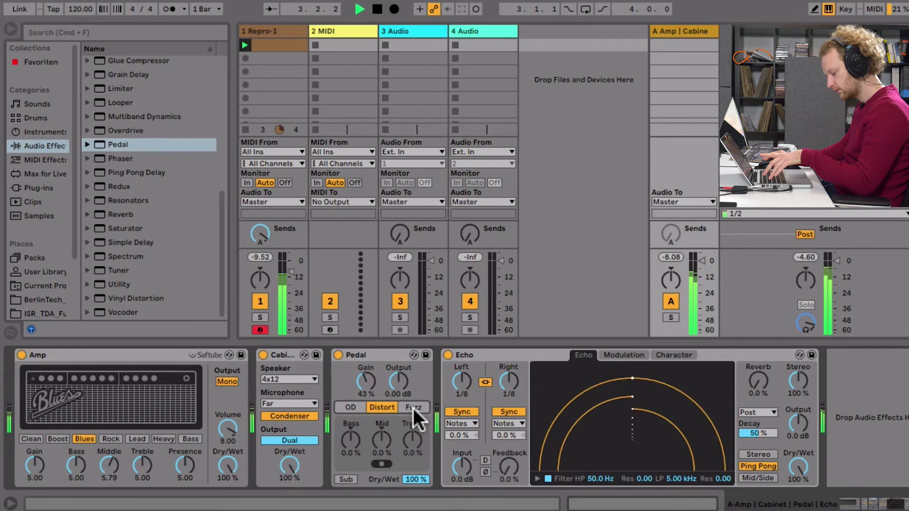
left_click(414, 407)
left_click(382, 408)
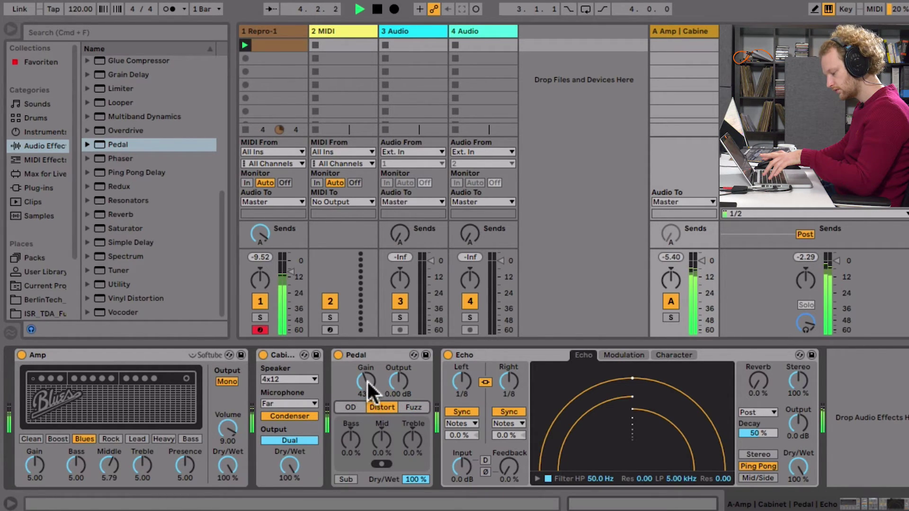
- Set the Pedal's Gain to 17%, Dry/Wet to 11%, Mid to 27% and Treble to -38%
mouse_move(368, 379)
left_mouse_down()
mouse_move(367, 398)
mouse_move(366, 371)
left_mouse_up()
left_click_drag(416, 480, 415, 499)
mouse_move(411, 443)
left_mouse_down()
mouse_move(411, 426)
mouse_move(411, 443)
mouse_move(394, 445)
left_mouse_up()
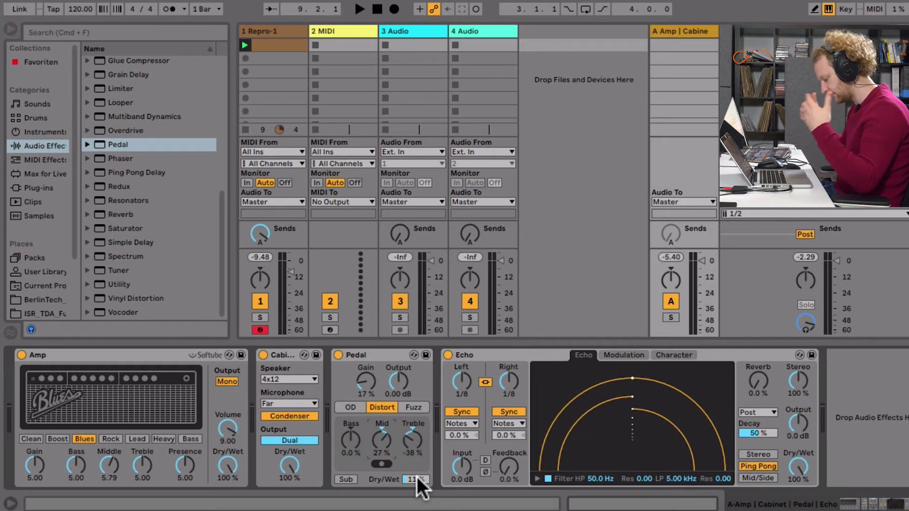
- Group the Amp, Cabinet and Pedal devices into one Audio Effect Rack
left_click(373, 351)
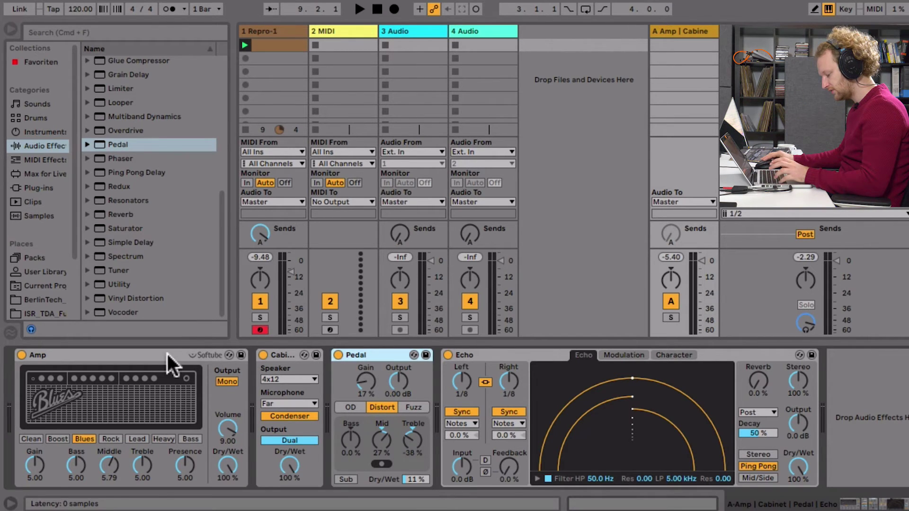
left_click(162, 354, "shift")
right_click(162, 354)
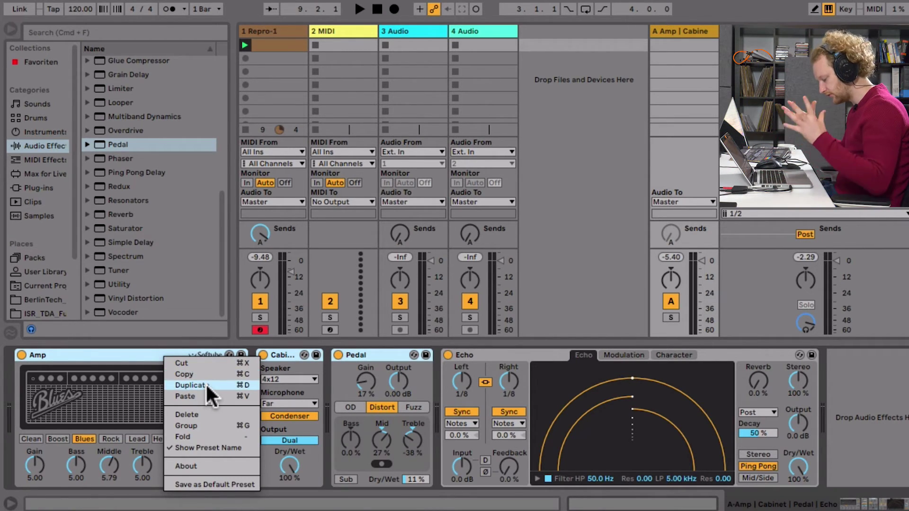
left_click(205, 425)
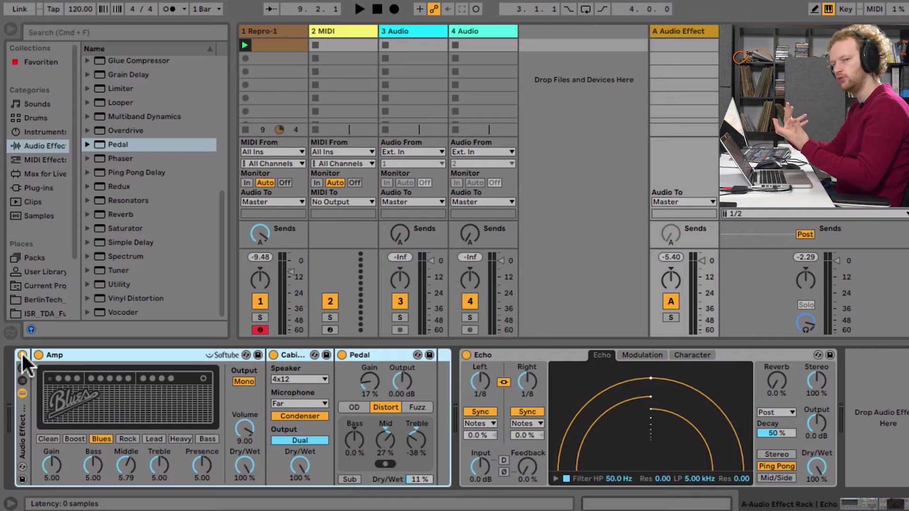
- Compare the sound during playback with the Audio Effect Rack bypassed and active
key("space")
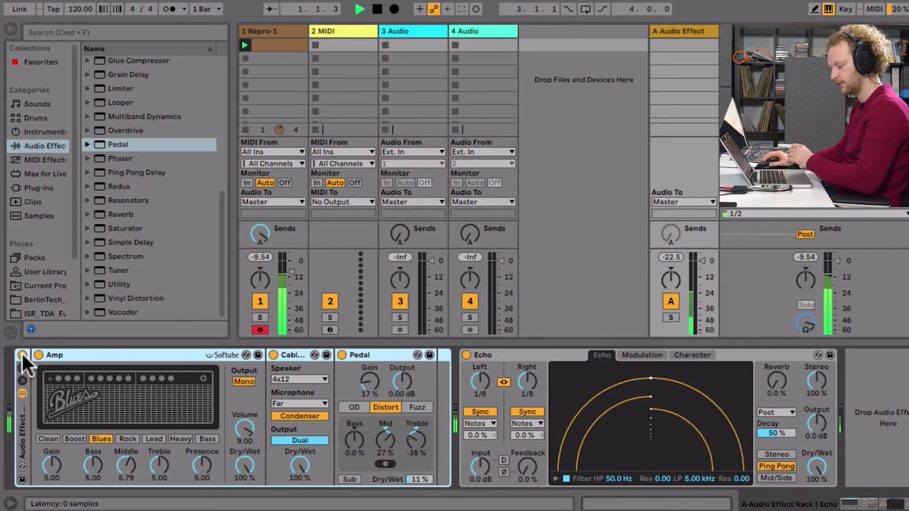
left_click(22, 355)
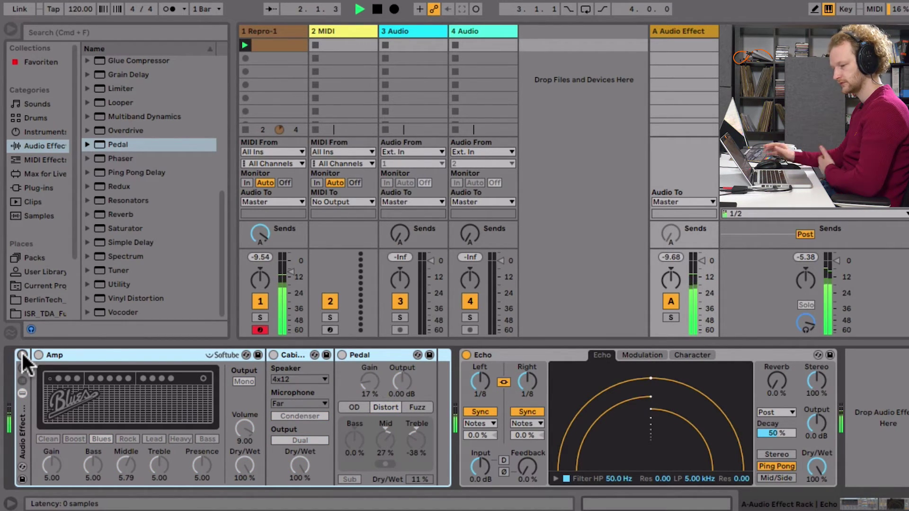
left_click(22, 356)
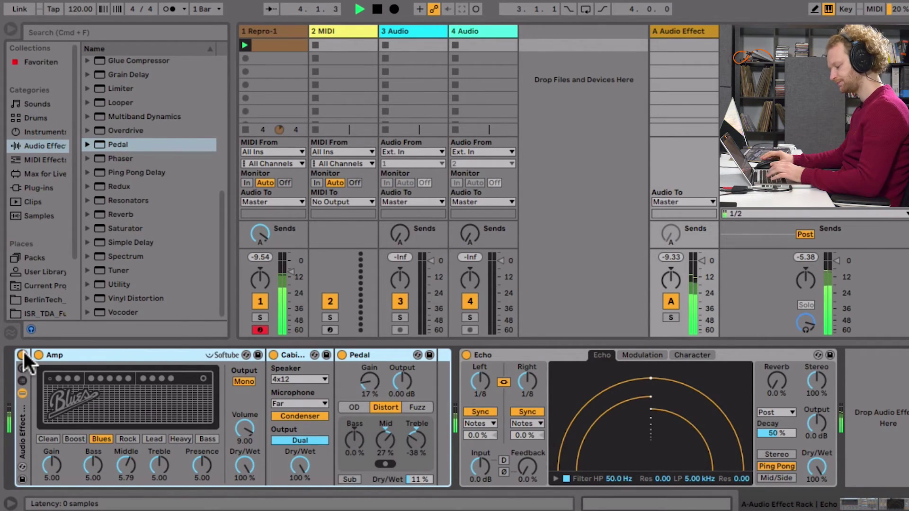
key("space")
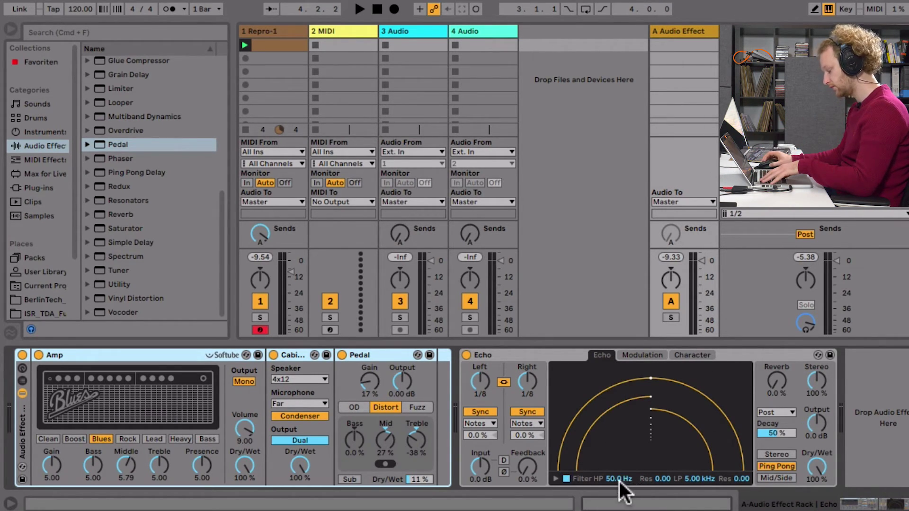
- Play the track and try the Echo filter with HP at 3.56 kHz and LP at 1.21 kHz
left_click_drag(611, 479, 611, 495)
mouse_move(689, 481)
left_mouse_down()
mouse_move(689, 466)
mouse_move(700, 492)
left_mouse_up()
key("space")
left_click_drag(629, 477, 629, 445)
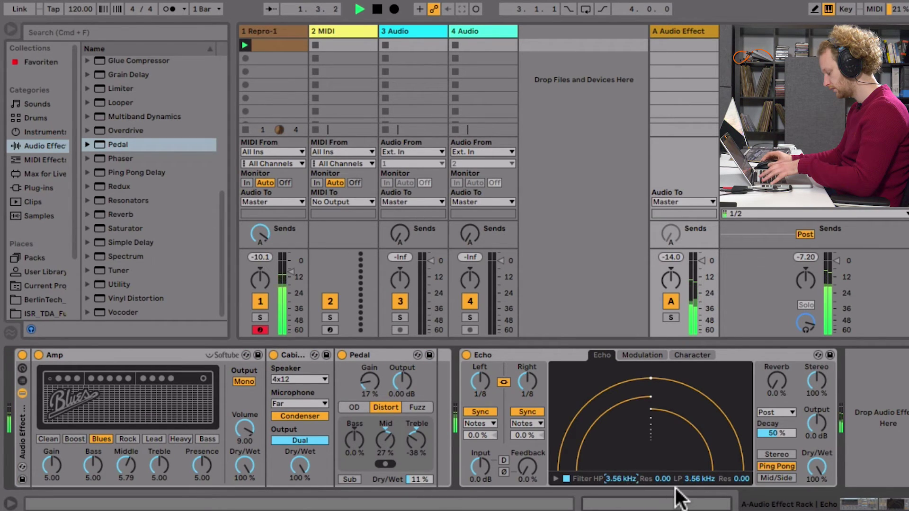
- Route the Repro-1 track's output to Sends Only and set the Echo filter to HP 314 Hz and LP 1.42 kHz
left_click(286, 202)
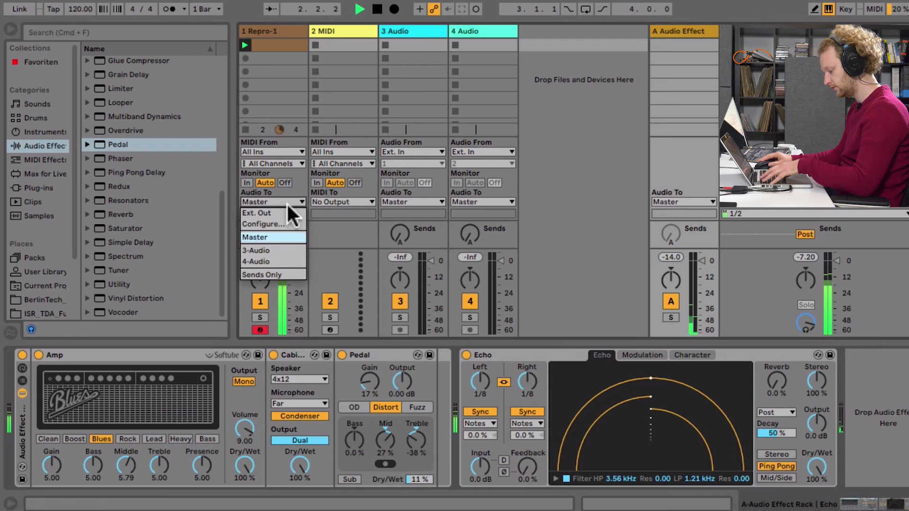
left_click(287, 273)
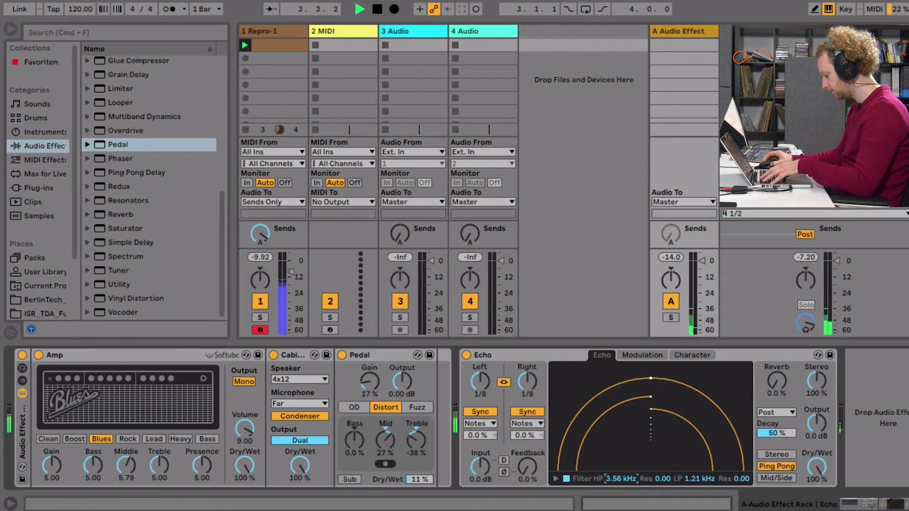
left_click_drag(625, 478, 625, 495)
mouse_move(685, 479)
left_mouse_down()
mouse_move(684, 453)
mouse_move(684, 493)
left_mouse_up()
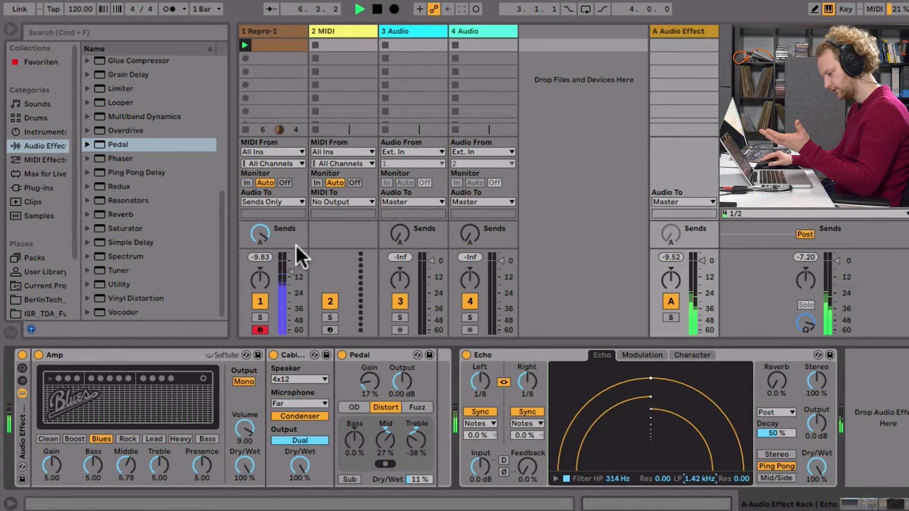
- Route the Repro-1 track's output back to Master and set the Echo's Output to 4.6 dB after trying 8.0 dB
left_click(283, 200)
left_click(282, 234)
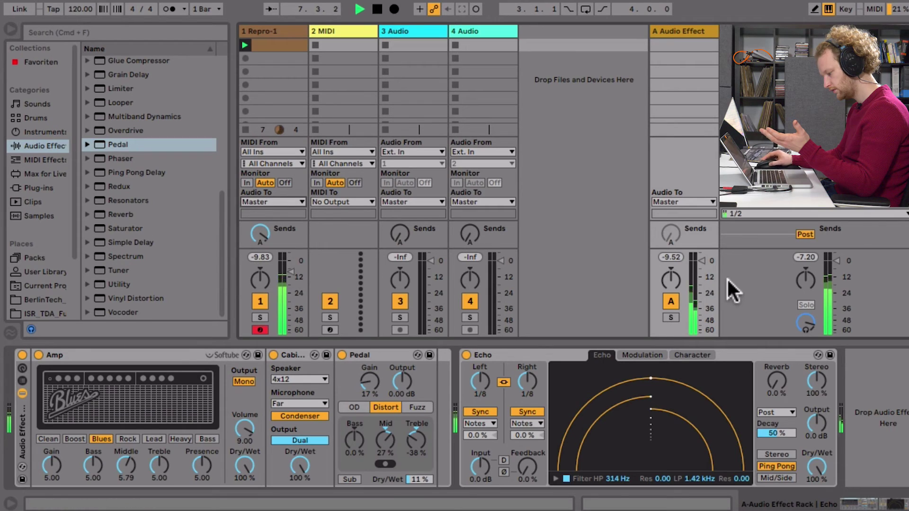
left_click_drag(822, 424, 822, 405)
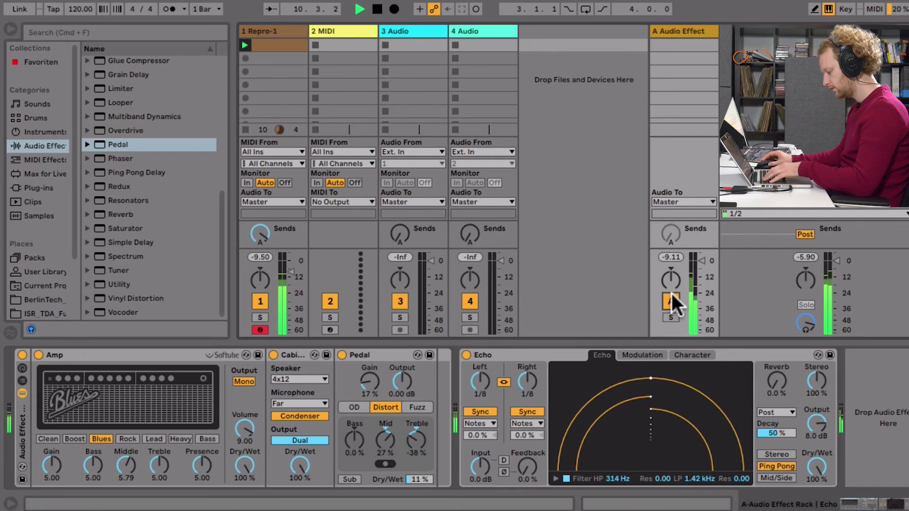
key("space")
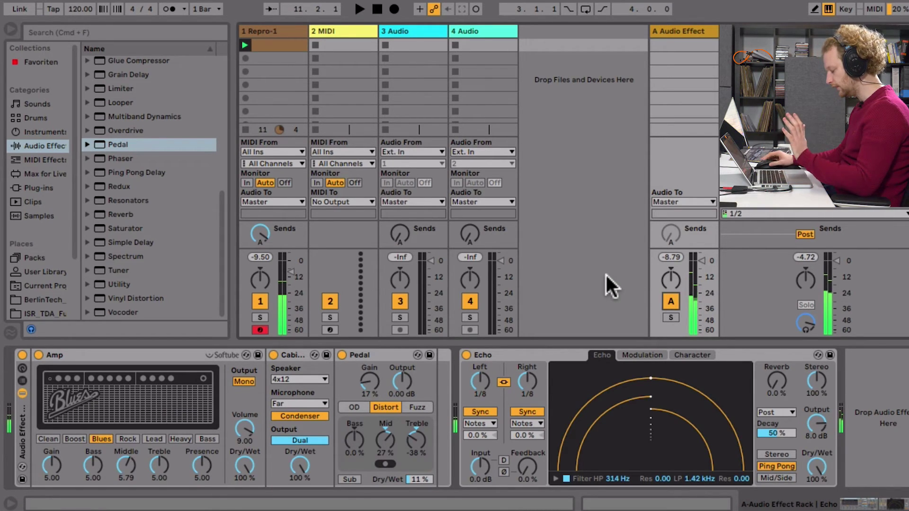
left_click_drag(820, 413, 820, 424)
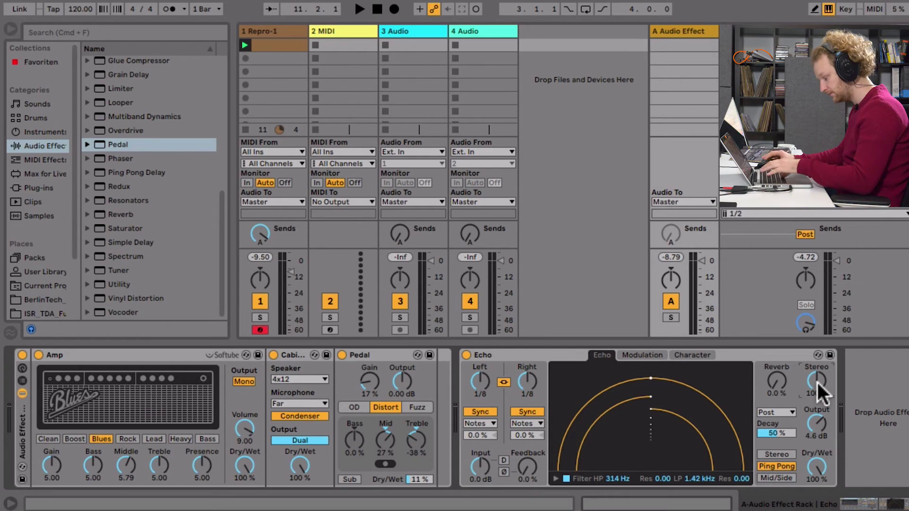
- Audition the Echo's Stereo width during playback and set it to 105%
key("space")
left_click_drag(817, 381, 818, 376)
key("space")
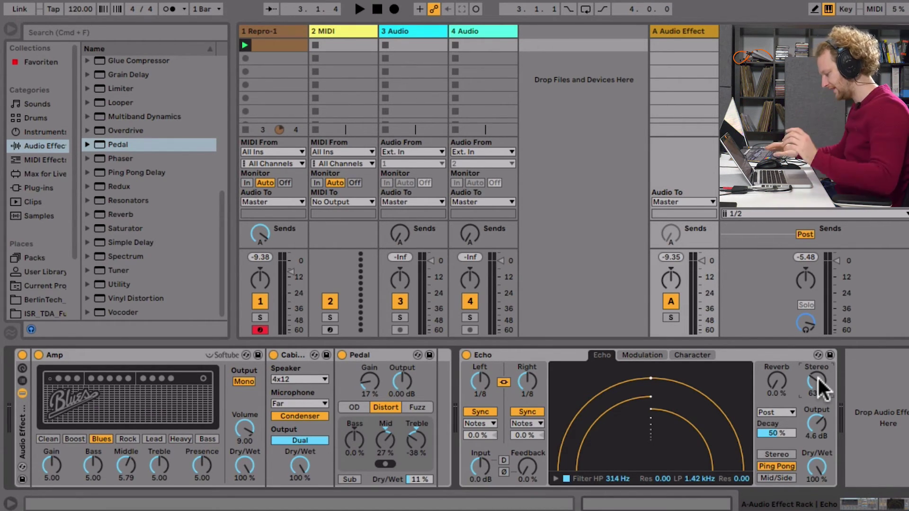
left_click_drag(817, 376, 814, 371)
- Enable the Echo's Wobble character effect during playback and set its Amount to 9.4%
left_click(693, 354)
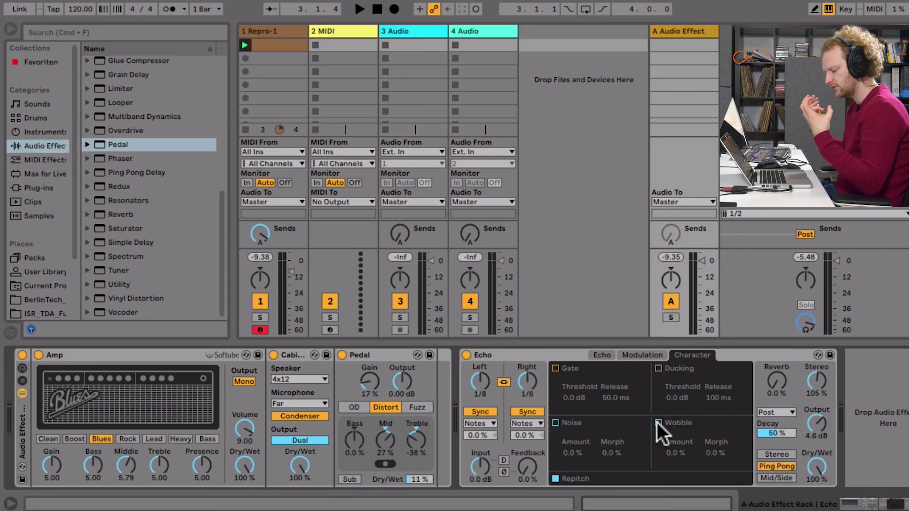
key("space")
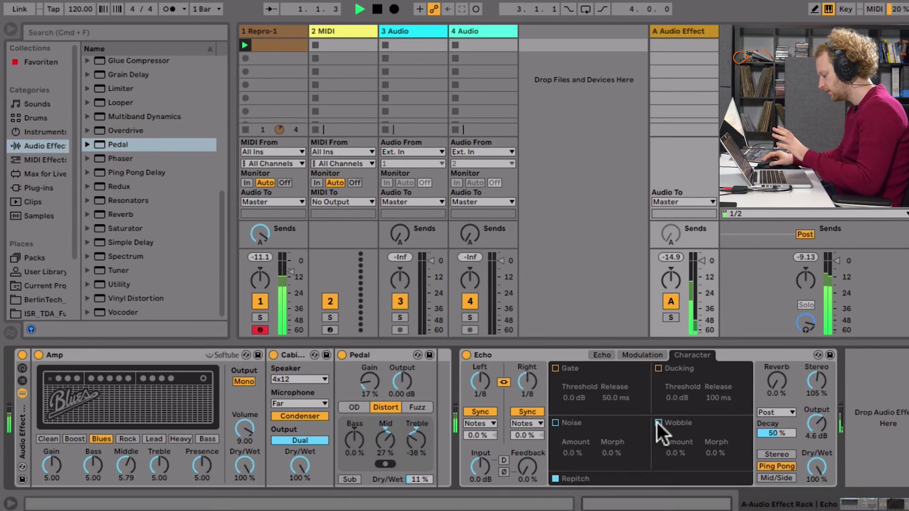
left_click(658, 423)
left_click_drag(673, 454, 673, 476)
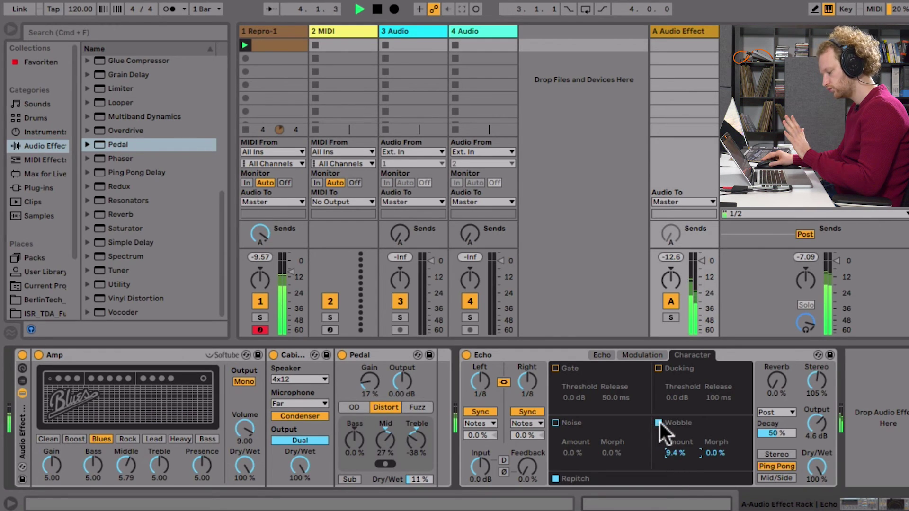
- Try the Echo's Noise character effect, lowering its Amount to 67%, and switch it off again
left_click(555, 423)
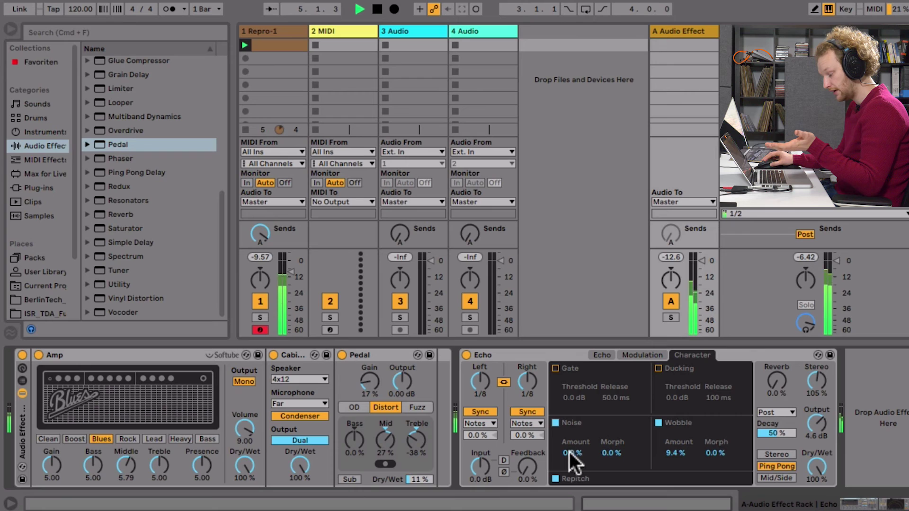
left_click_drag(569, 452, 569, 409)
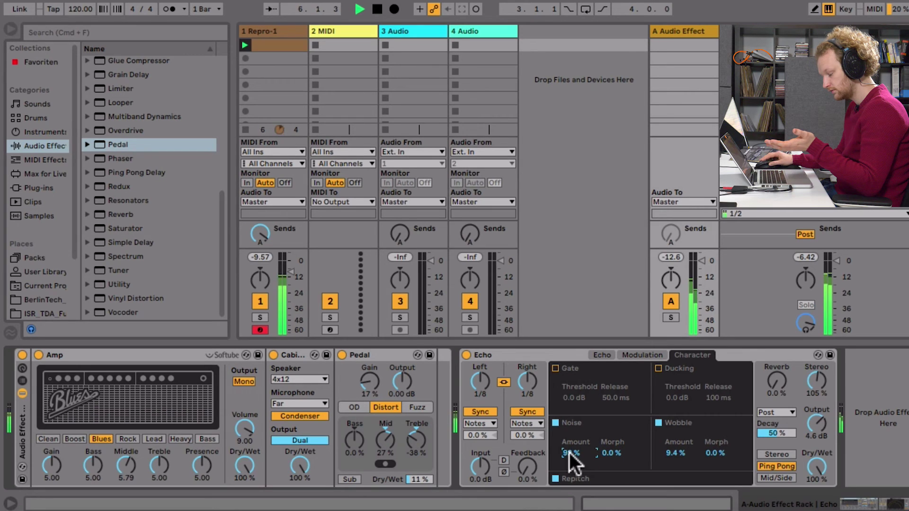
left_click_drag(569, 456, 569, 467)
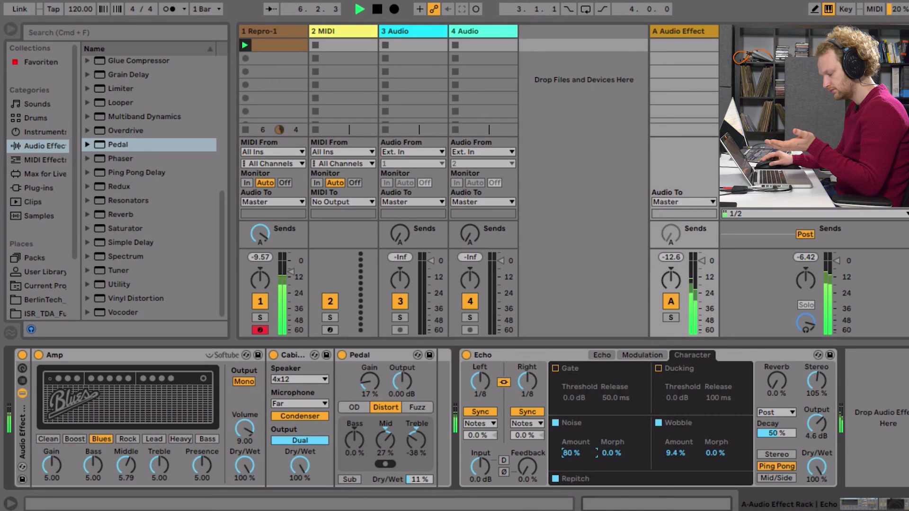
left_click(556, 422)
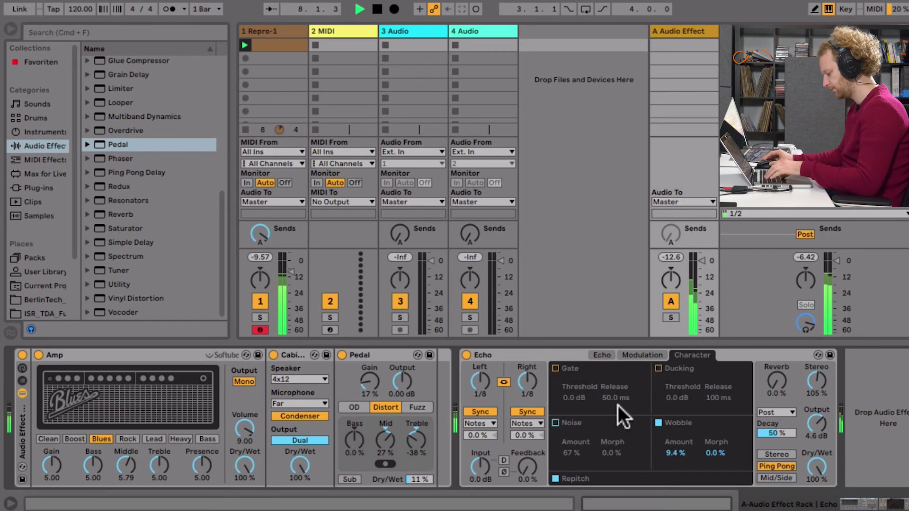
- Compare the sound with the Audio Effect Rack bypassed and return track A muted, and lower return track A's volume slightly
left_click(23, 355)
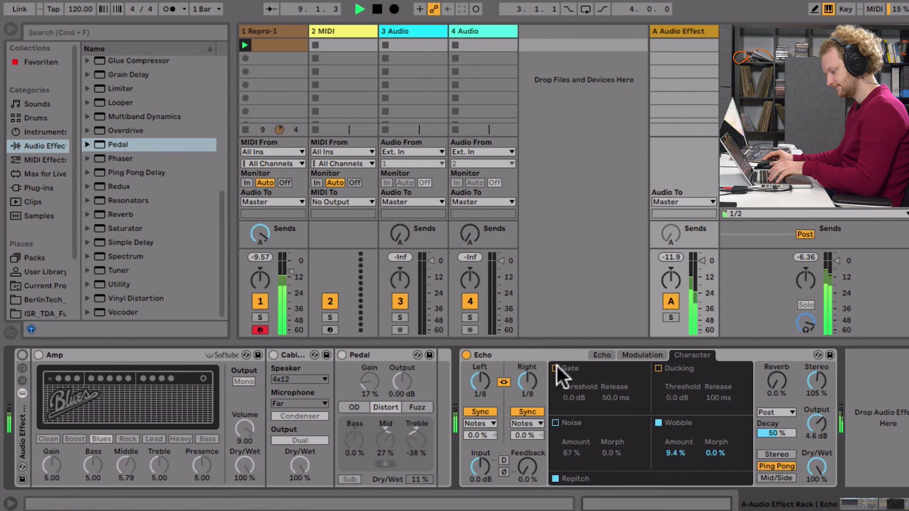
left_click(22, 355)
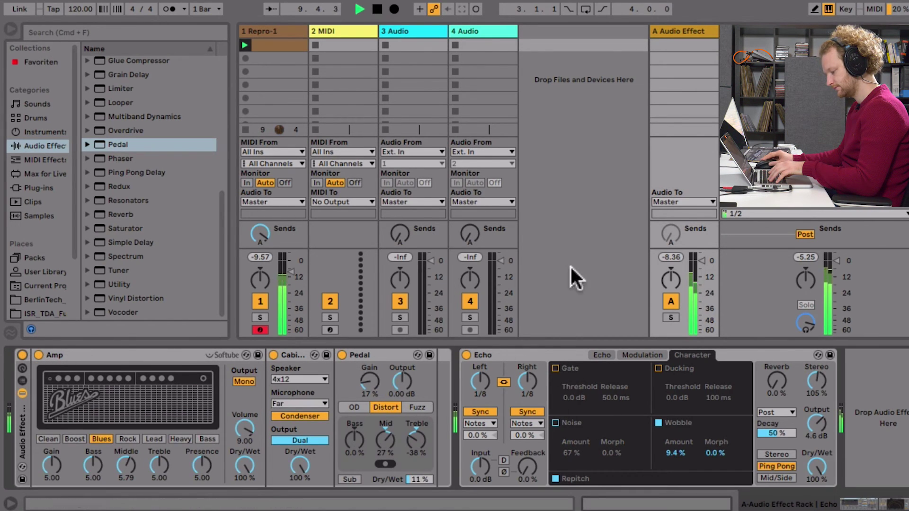
left_click(671, 301)
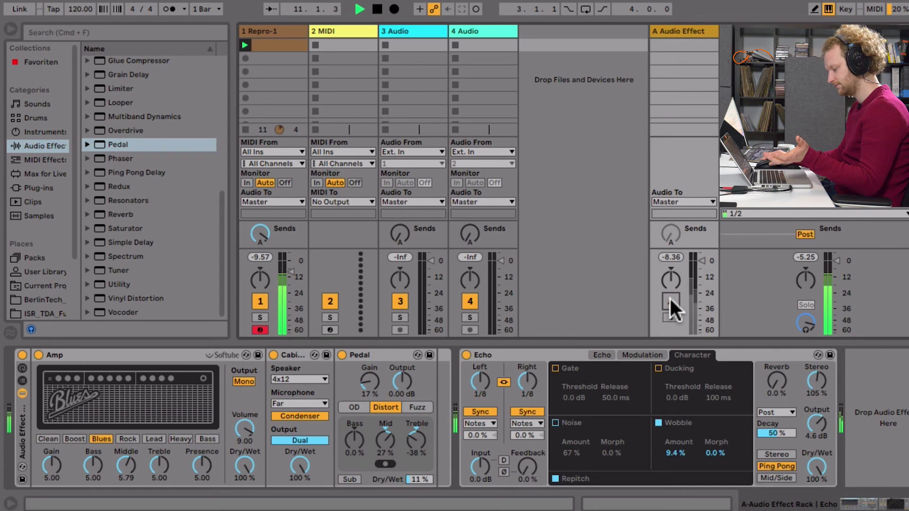
left_click(671, 301)
left_click_drag(704, 260, 703, 267)
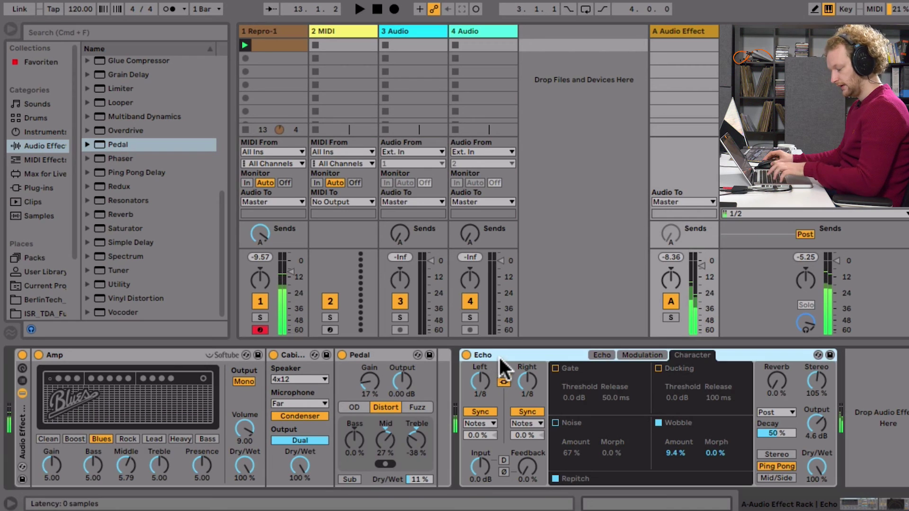
- Group the existing Audio Effect Rack and the Echo into one enclosing Audio Effect Rack
right_click(23, 406)
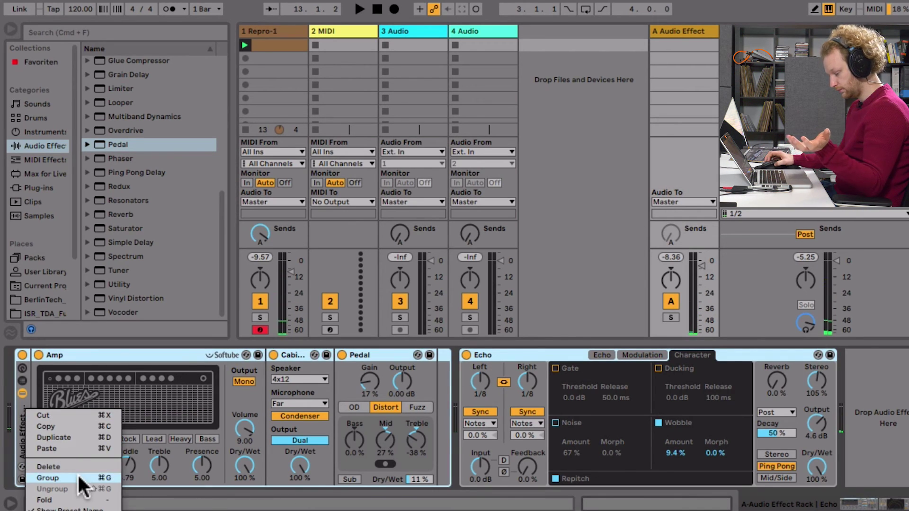
left_click(90, 478)
right_click(24, 428)
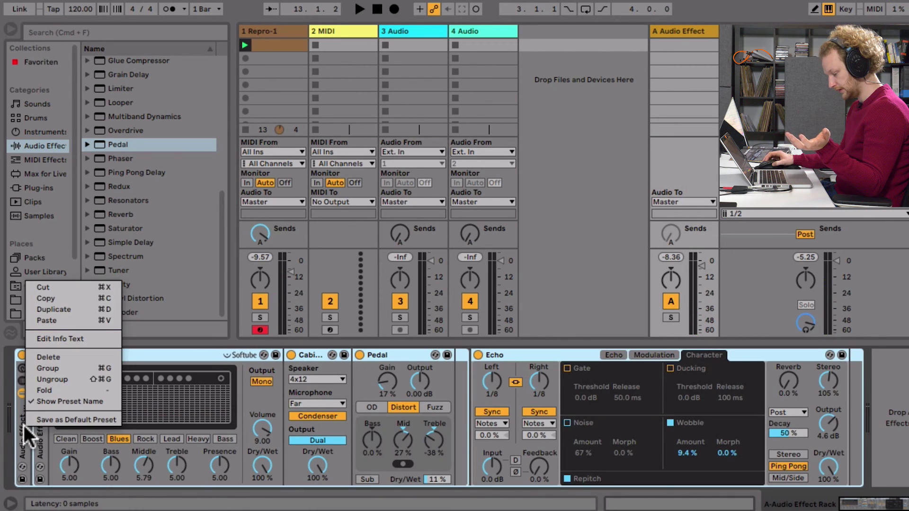
left_click(29, 459)
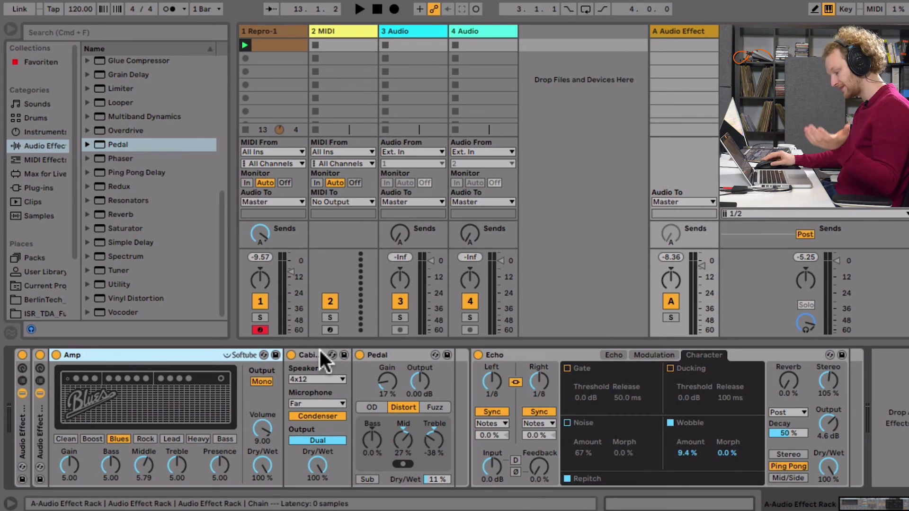
- Select the Cabinet and Pedal devices in turn to review the rack's effect chain
left_click(307, 352)
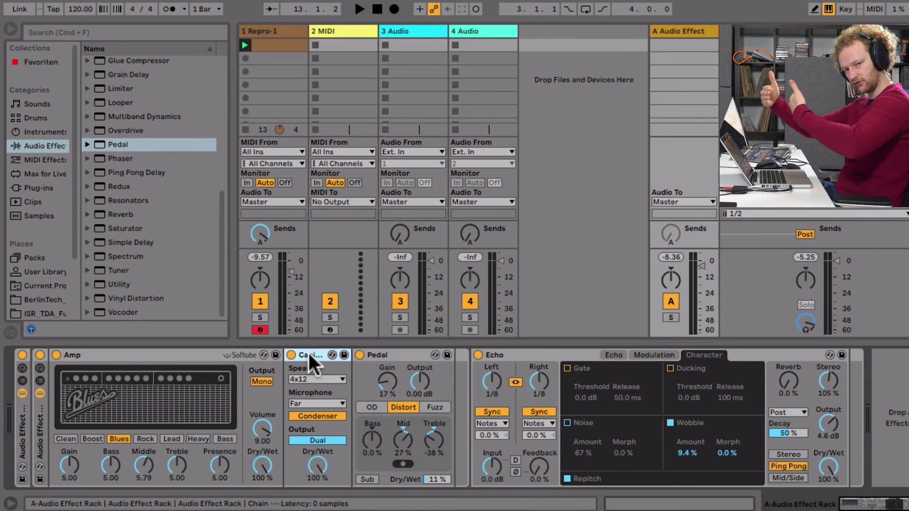
left_click(390, 359)
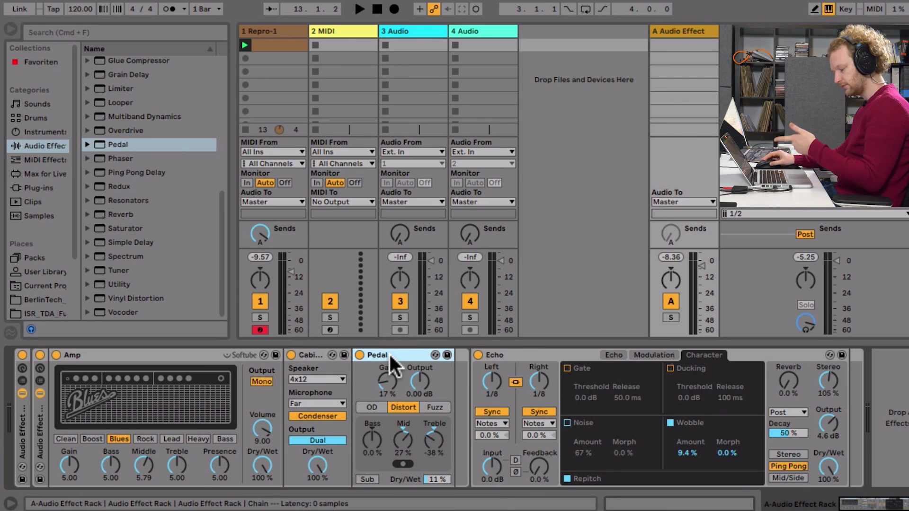